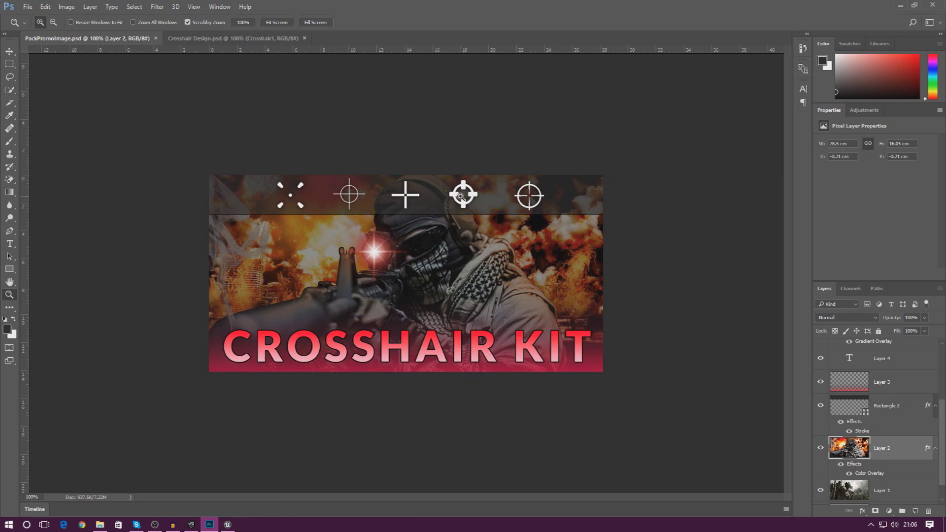
# Zoom into the Crosshair Kit promo banner and launch Chrome from the taskbar.
pyautogui.moveTo(462, 198)
pyautogui.mouseDown()
pyautogui.moveTo(446, 202)
pyautogui.moveTo(470, 209)
pyautogui.mouseUp()
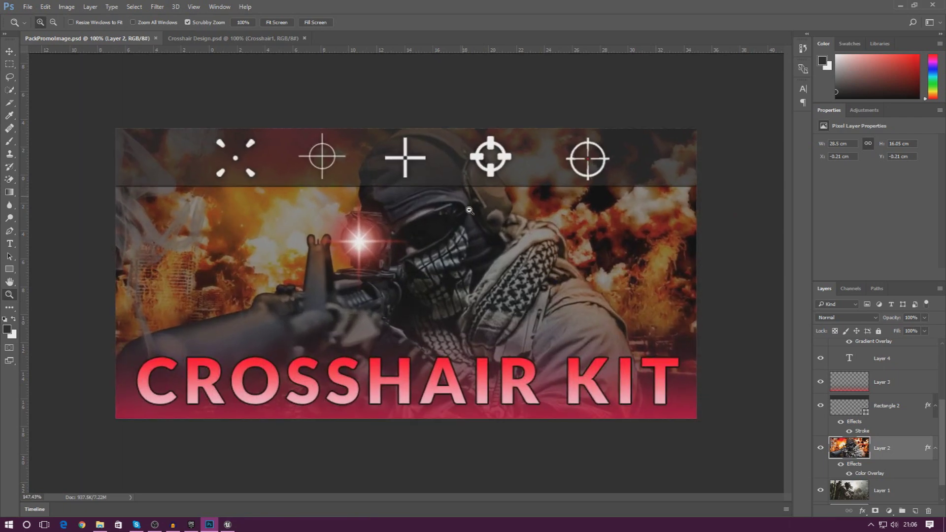
pyautogui.click(83, 526)
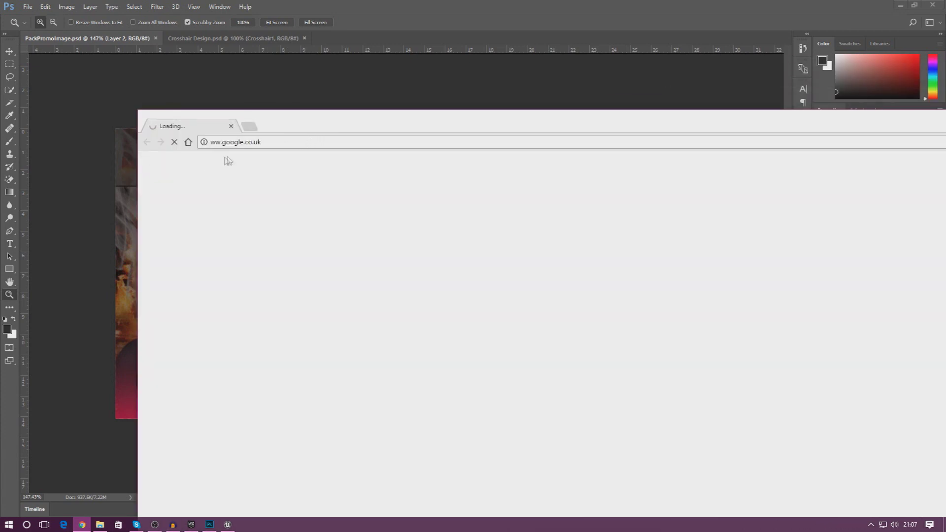
# Go to the Virtus Hub website by entering 'virtus' in the address bar.
pyautogui.click(280, 143)
pyautogui.write('vi')
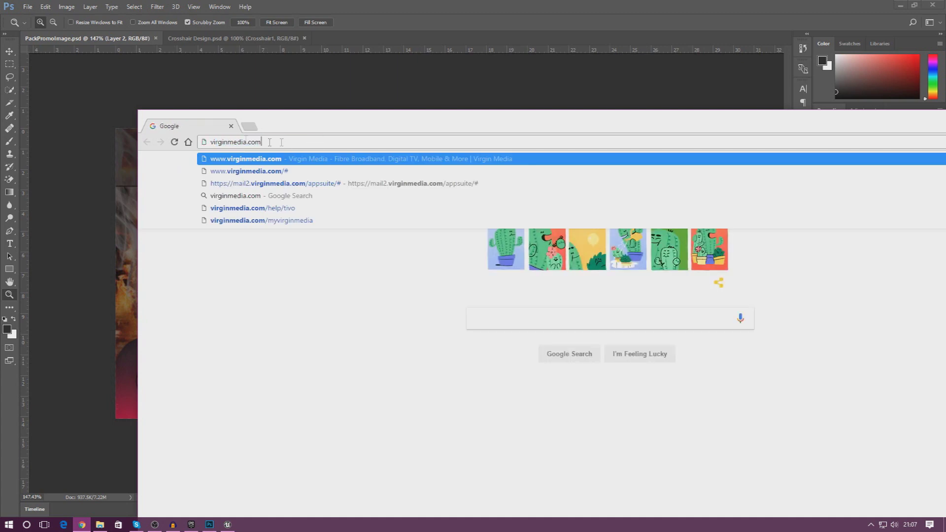
pyautogui.write('rtushub')
pyautogui.press('Return')
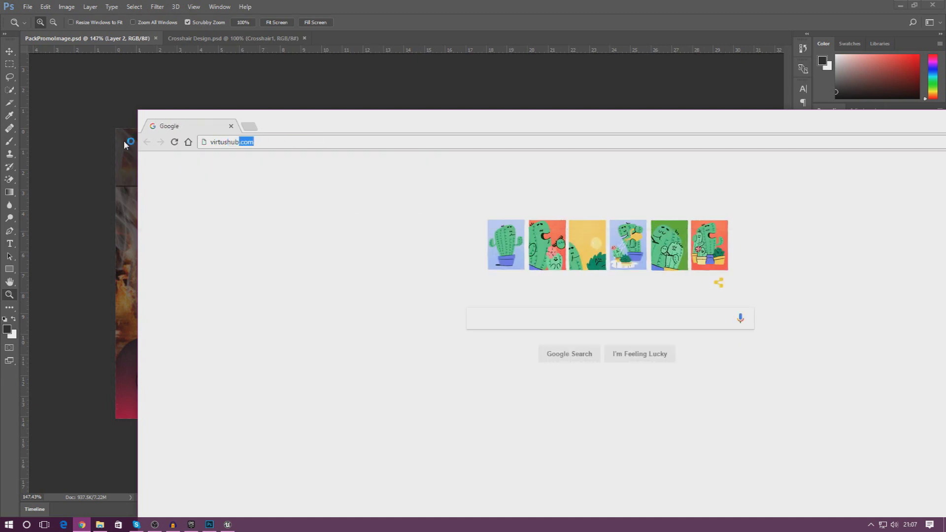
pyautogui.moveTo(281, 122); pyautogui.dragTo(282, 1)
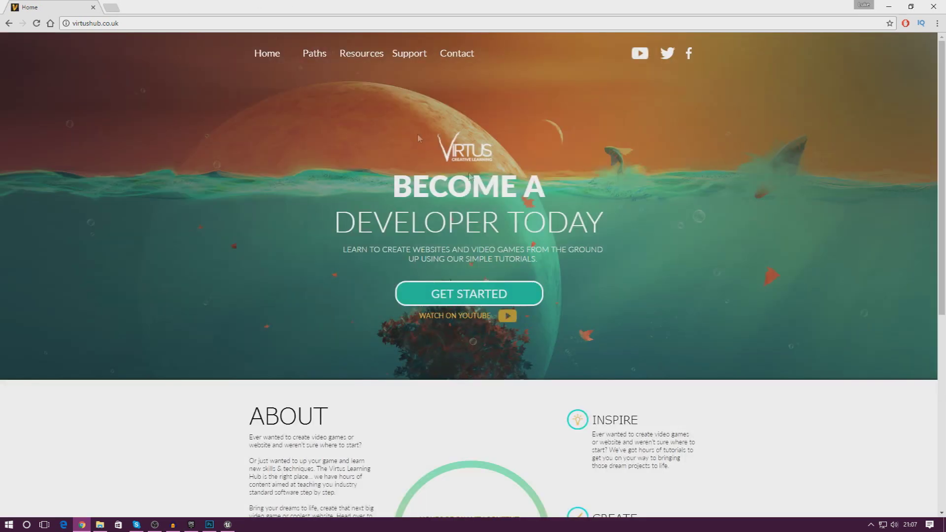
# Open the Crosshair Kit download link from the Resources page and close Chrome.
pyautogui.click(357, 57)
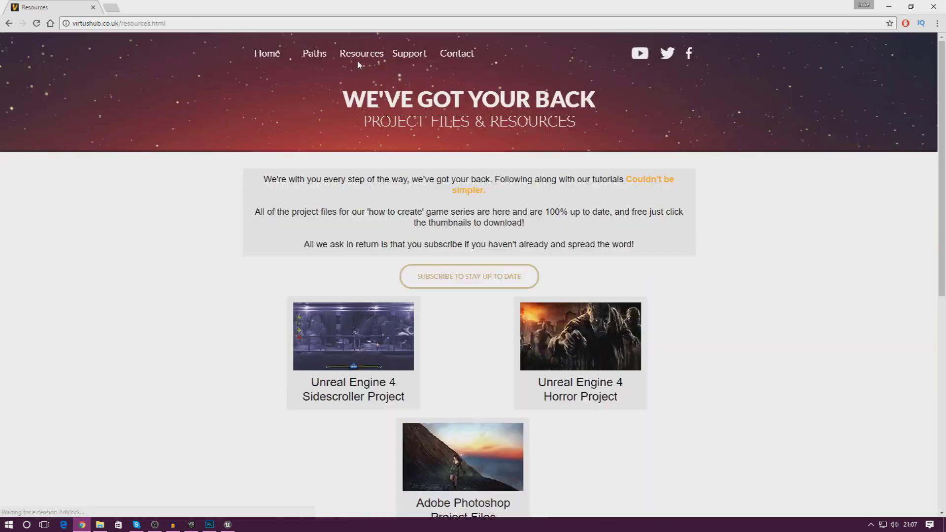
pyautogui.scroll(-7, 372, 162)
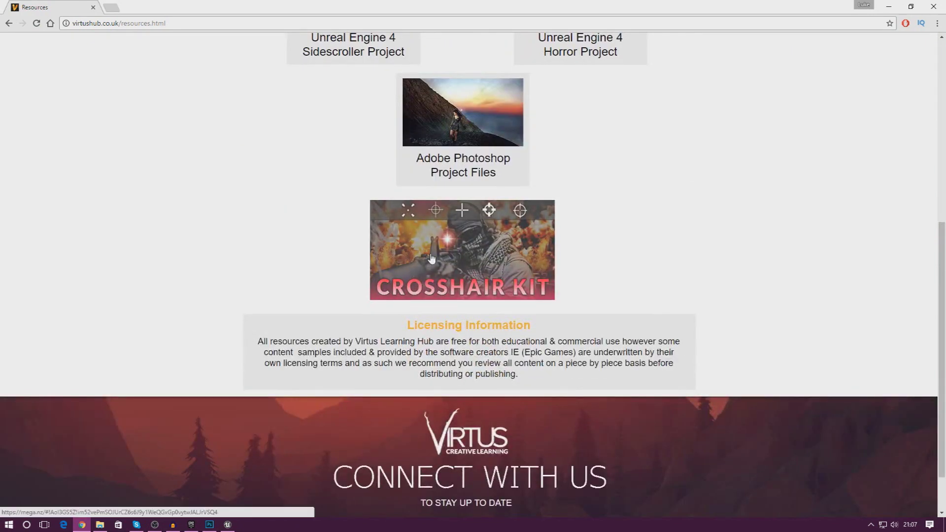
pyautogui.click(429, 258)
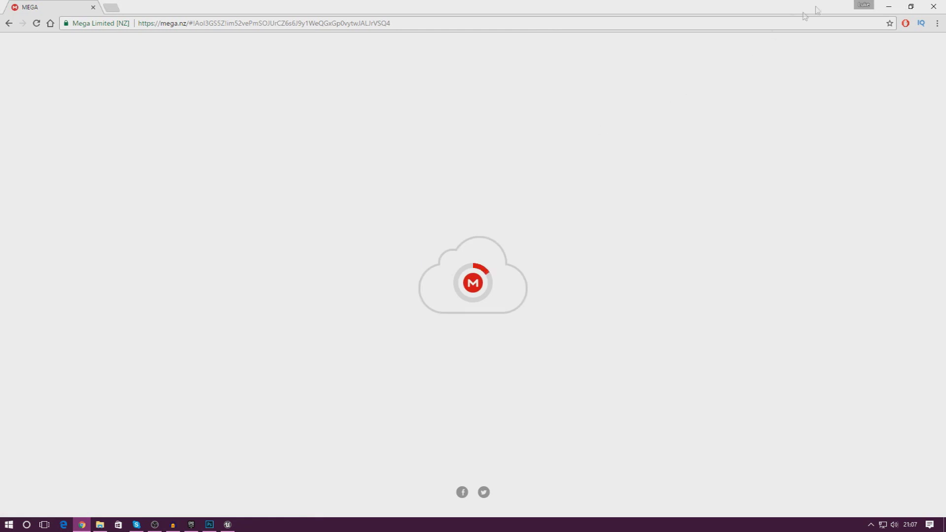
pyautogui.click(934, 6)
# Open the Crosshair V1 folder inside Packs and select the Crosshair Design file.
pyautogui.click(100, 524)
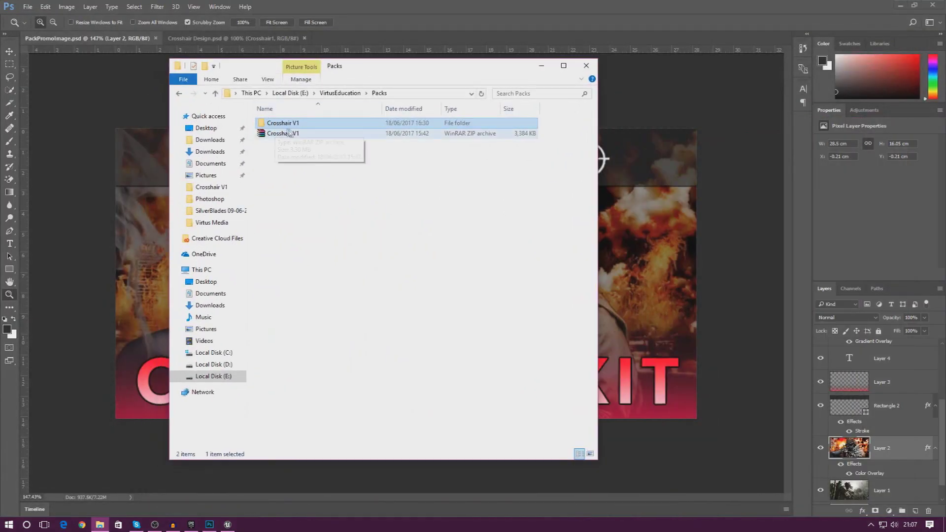
pyautogui.doubleClick(297, 126)
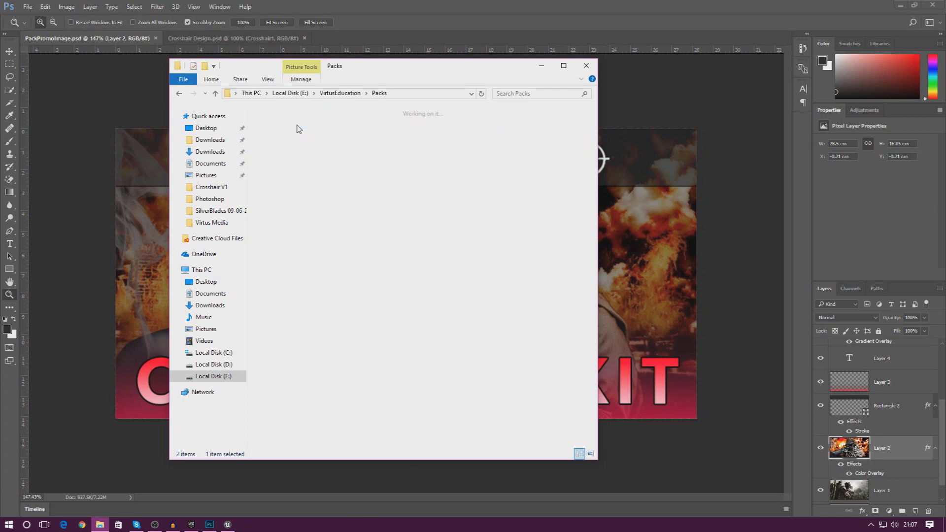
pyautogui.moveTo(272, 263); pyautogui.dragTo(360, 254)
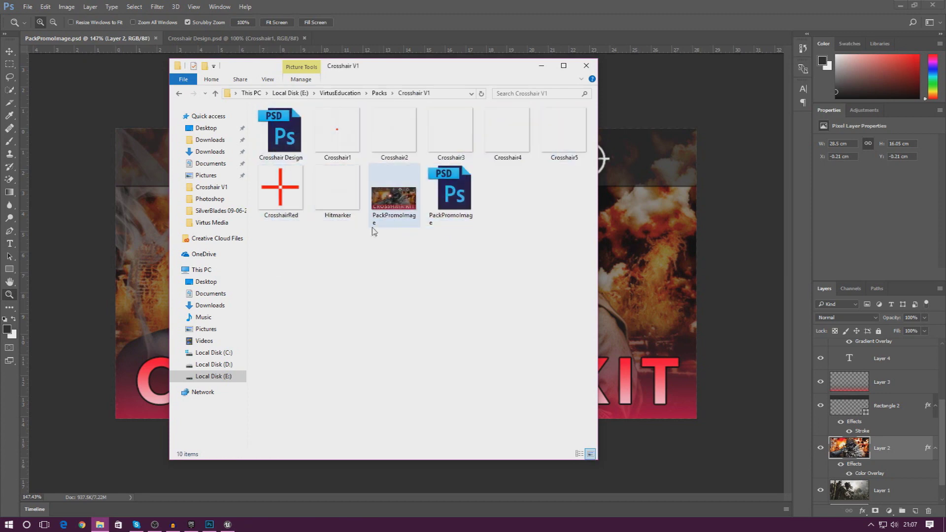
pyautogui.click(285, 151)
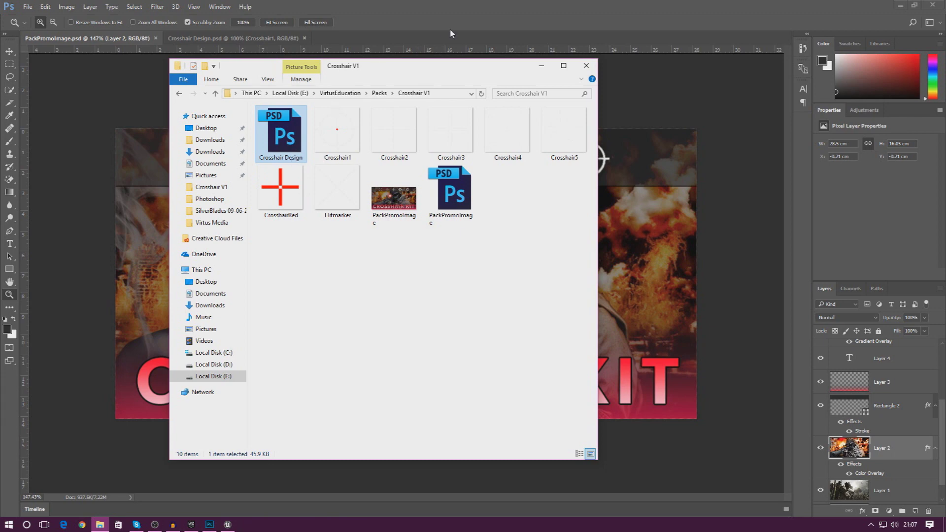
# Look through the Crosshair1–5, Hitmarker and CrosshairRed images one by one.
pyautogui.click(451, 135)
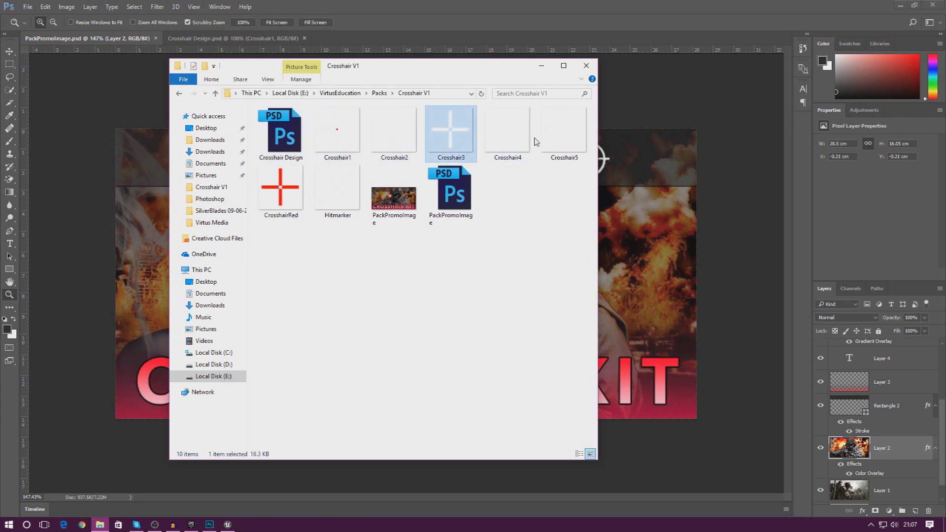
pyautogui.click(564, 134)
pyautogui.click(395, 136)
pyautogui.click(341, 143)
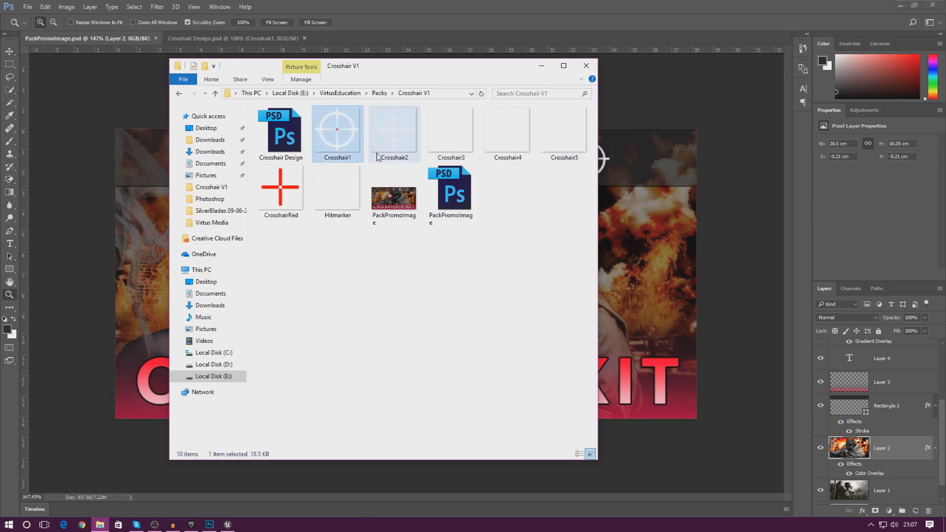
pyautogui.click(413, 146)
pyautogui.click(325, 133)
pyautogui.click(468, 146)
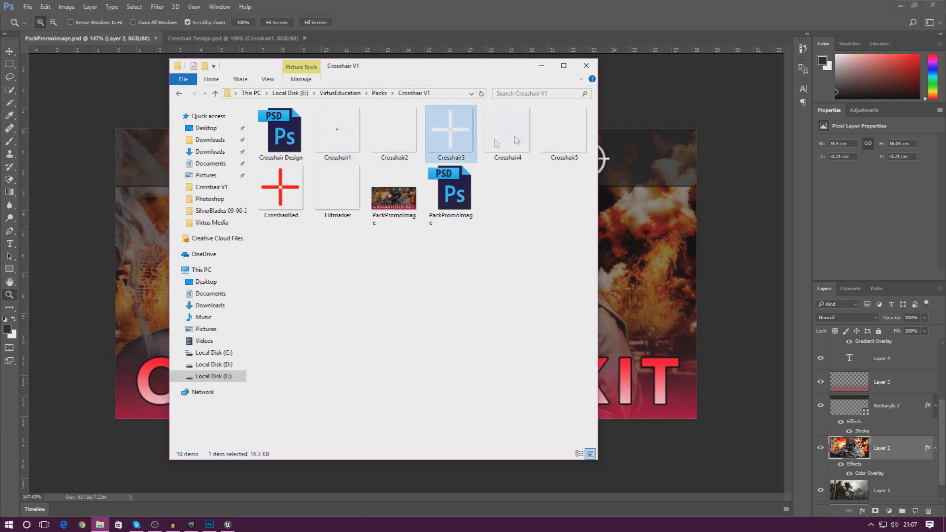
pyautogui.click(507, 136)
pyautogui.click(562, 133)
pyautogui.click(505, 138)
pyautogui.click(363, 141)
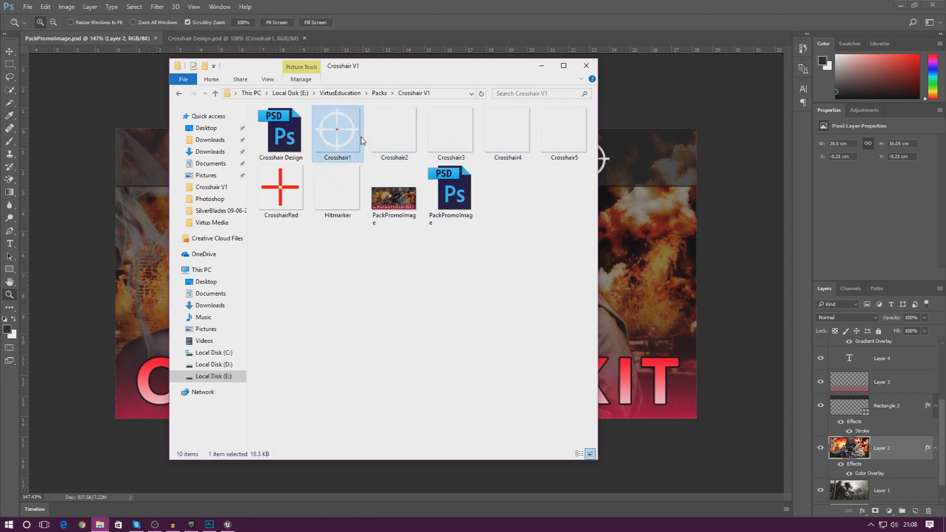
pyautogui.click(348, 202)
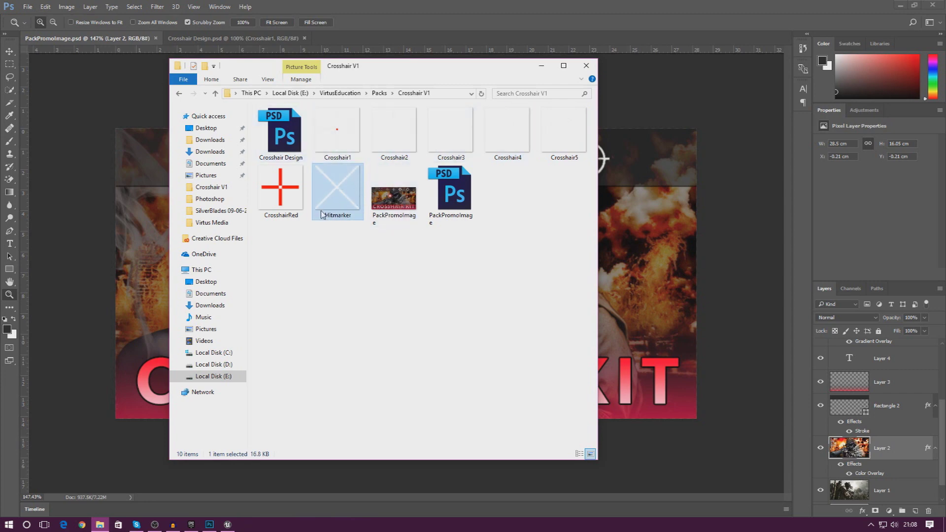
pyautogui.click(278, 199)
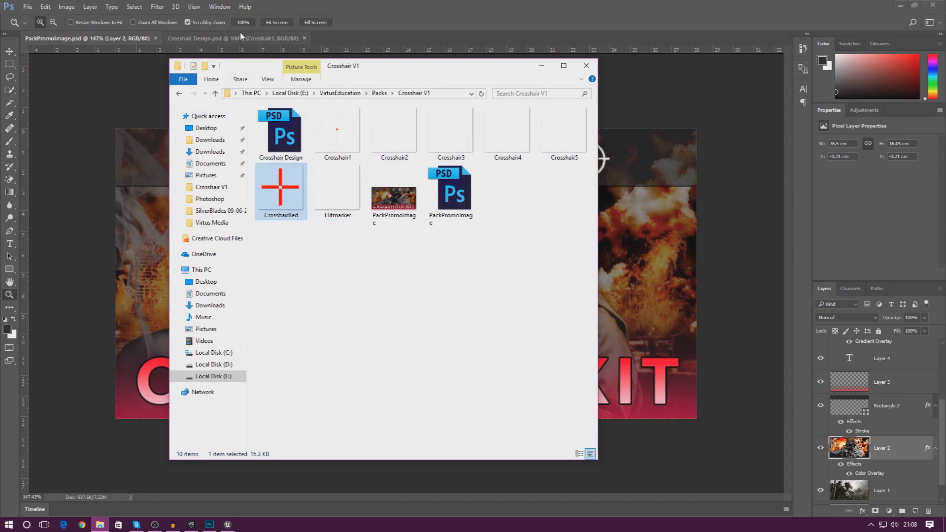
# Return to Photoshop's Crosshair Design document and zoom in on the crosshair.
pyautogui.hotkey('alt', 'Tab')
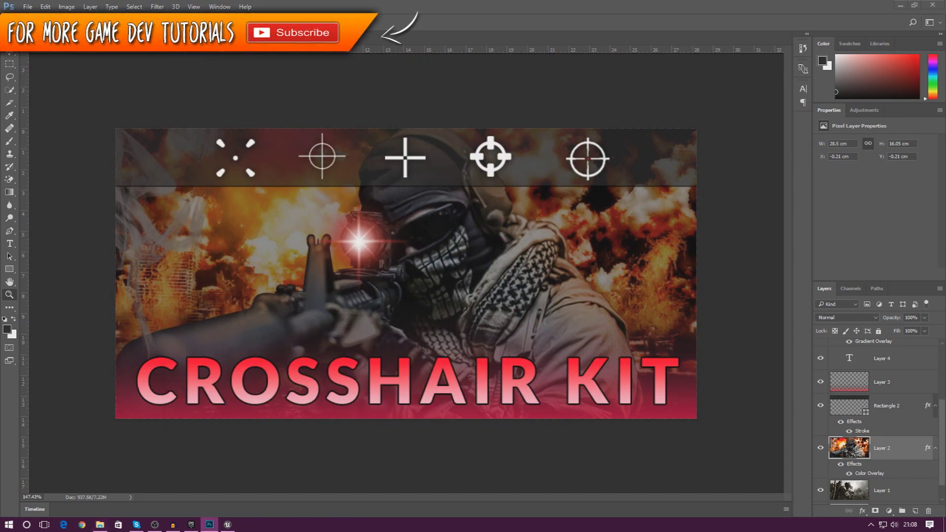
pyautogui.hotkey('ctrl', 'Tab')
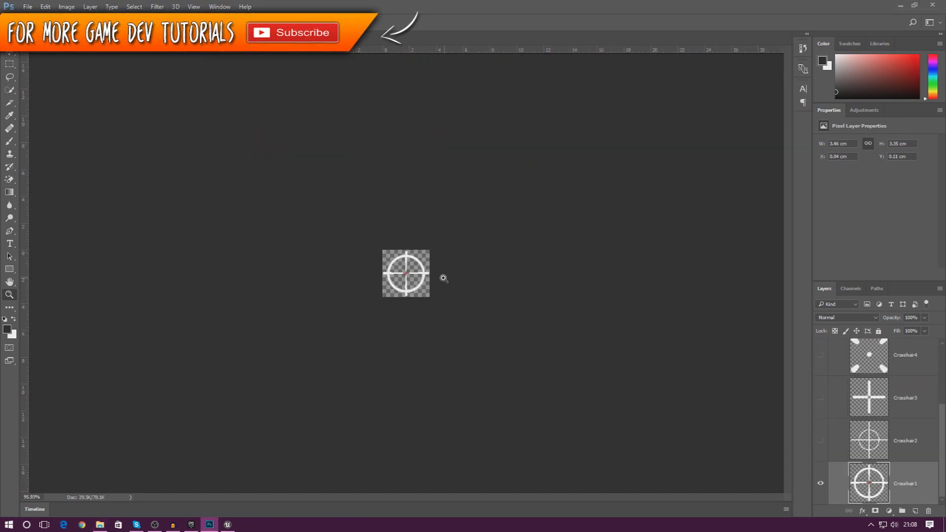
pyautogui.hotkey('ctrl', '+')
pyautogui.hotkey('ctrl', '+')
pyautogui.hotkey('ctrl', '+')
pyautogui.hotkey('ctrl', '+')
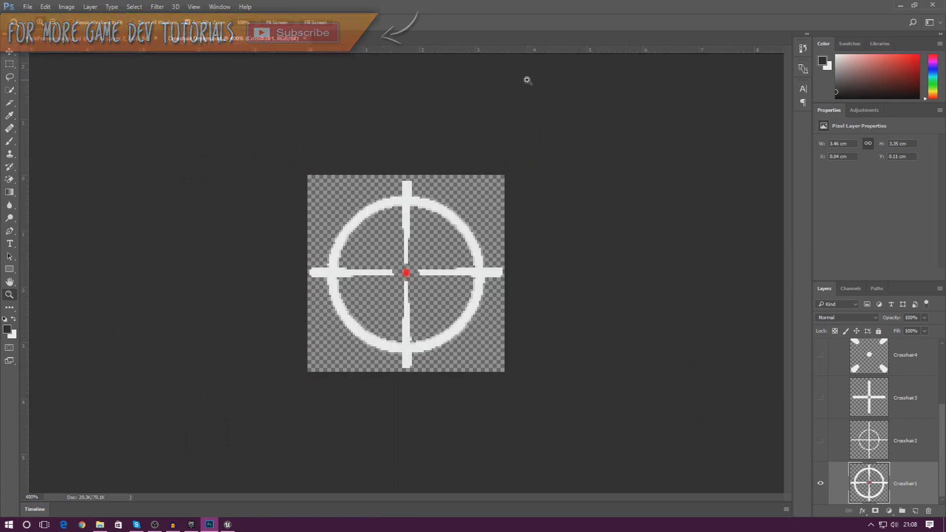
pyautogui.scroll(3, 897, 410)
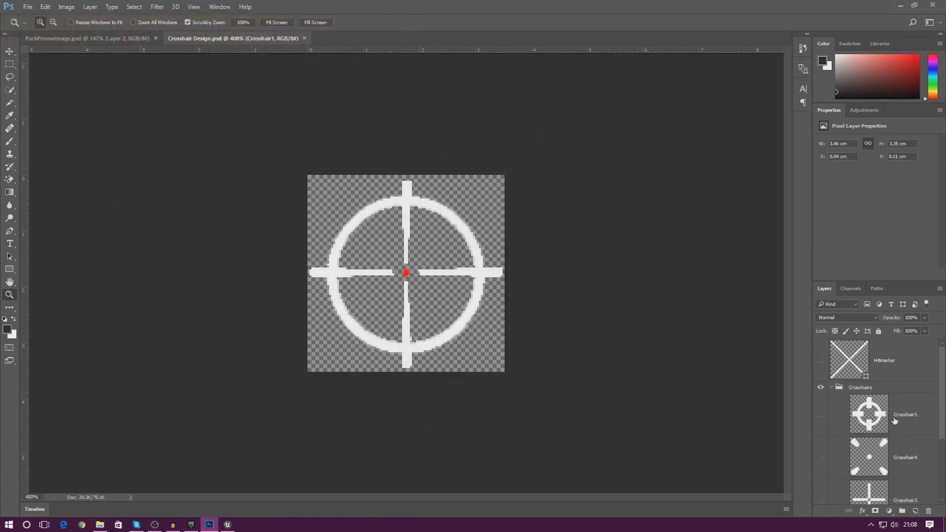
pyautogui.scroll(-3, 886, 405)
pyautogui.scroll(-1, 874, 444)
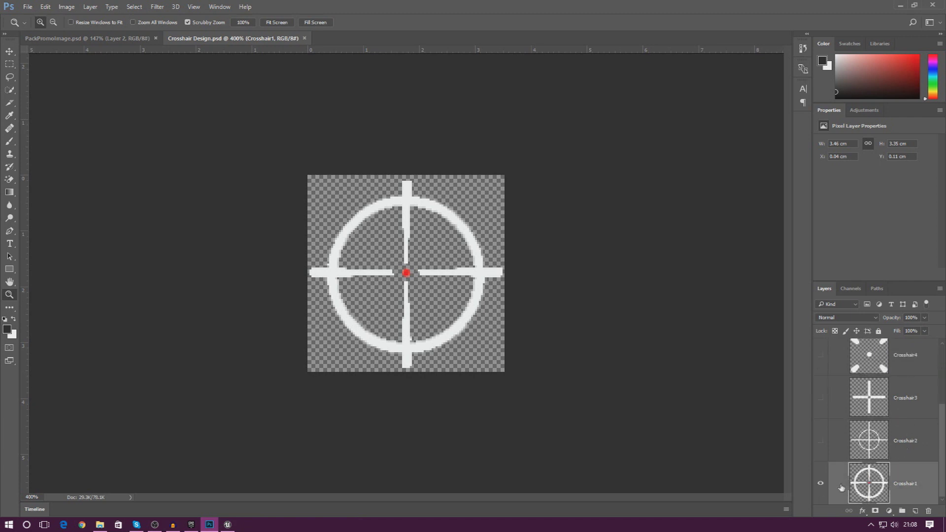
pyautogui.scroll(2, 818, 440)
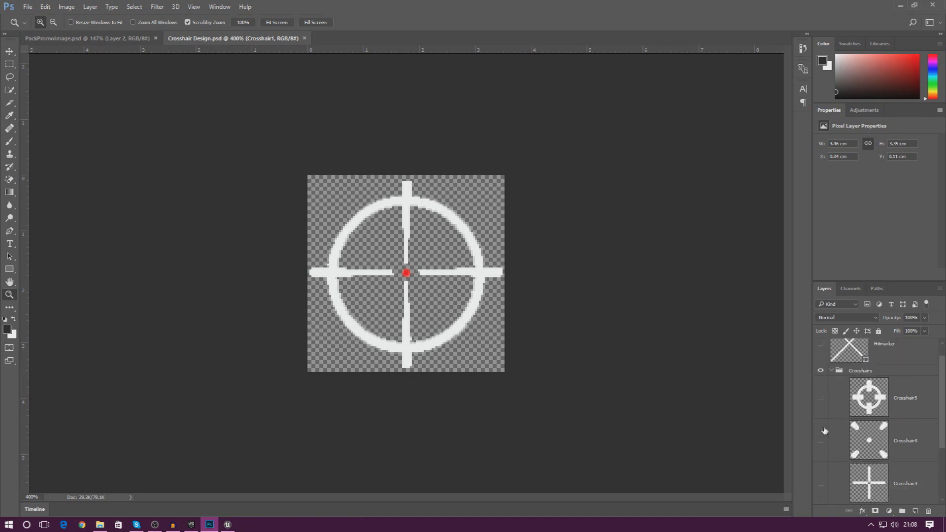
pyautogui.scroll(1, 838, 400)
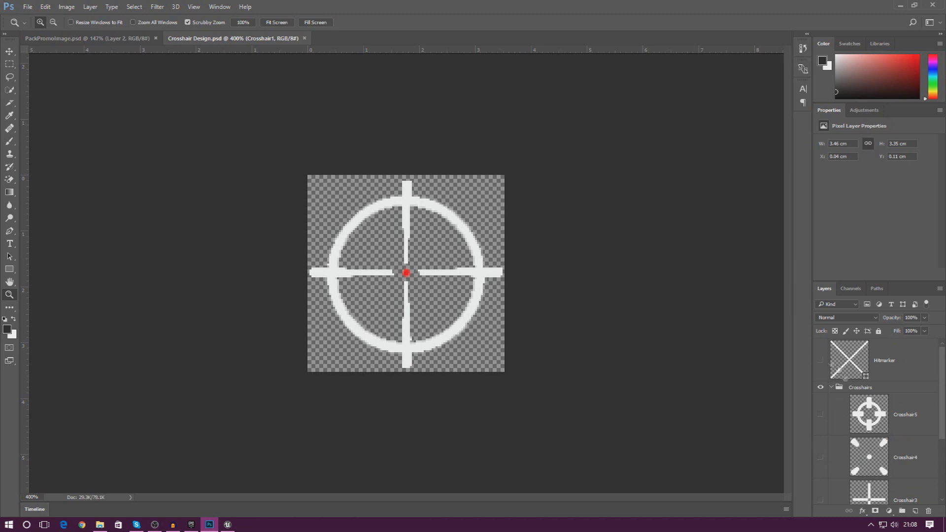
# Hide Crosshair1, show and select Crosshair2, and bring up its layer menu.
pyautogui.click(819, 367)
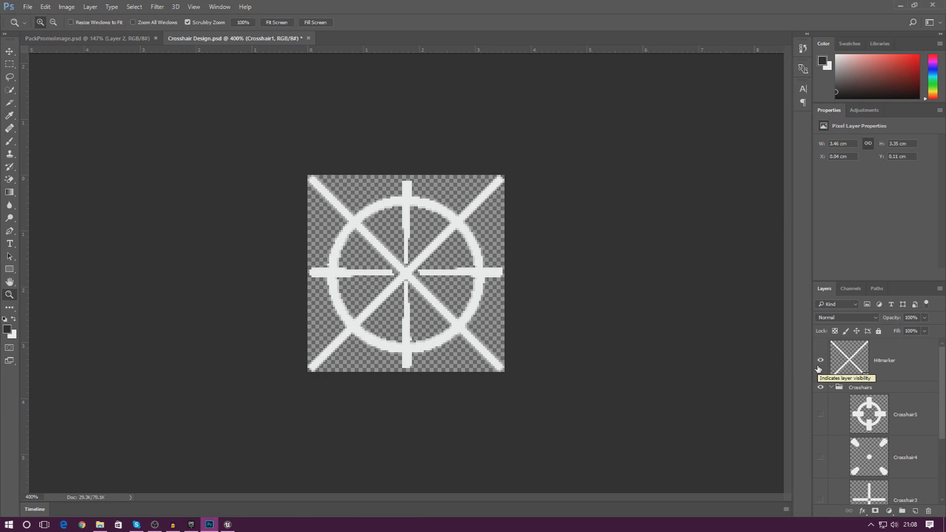
pyautogui.click(820, 360)
pyautogui.scroll(-6, 850, 412)
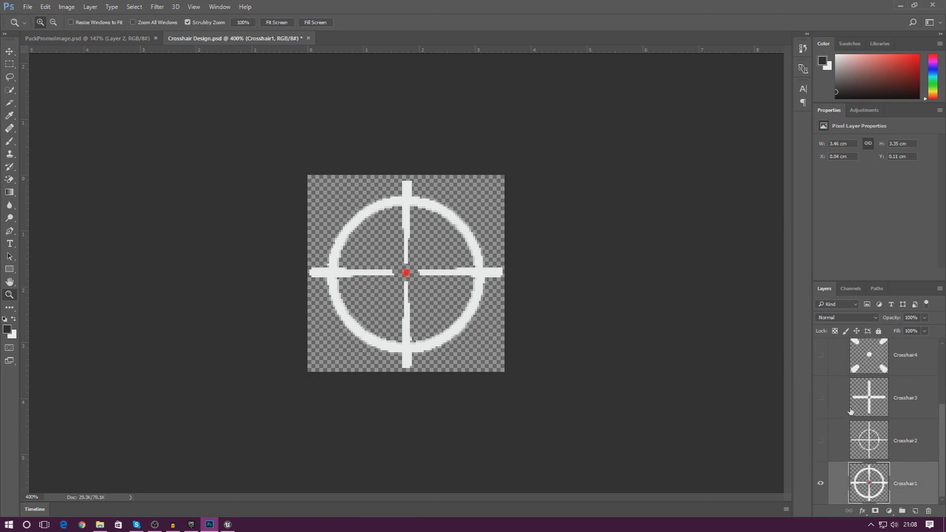
pyautogui.click(820, 483)
pyautogui.click(821, 441)
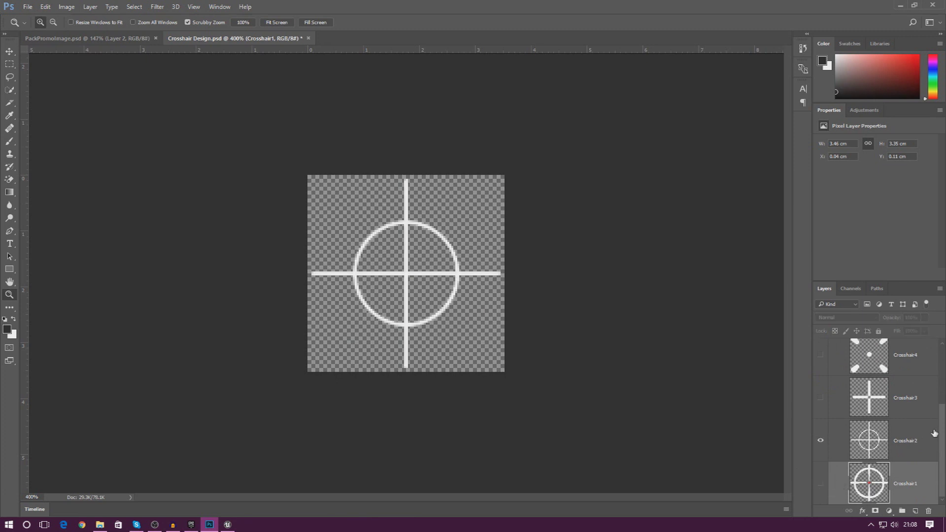
pyautogui.click(882, 451)
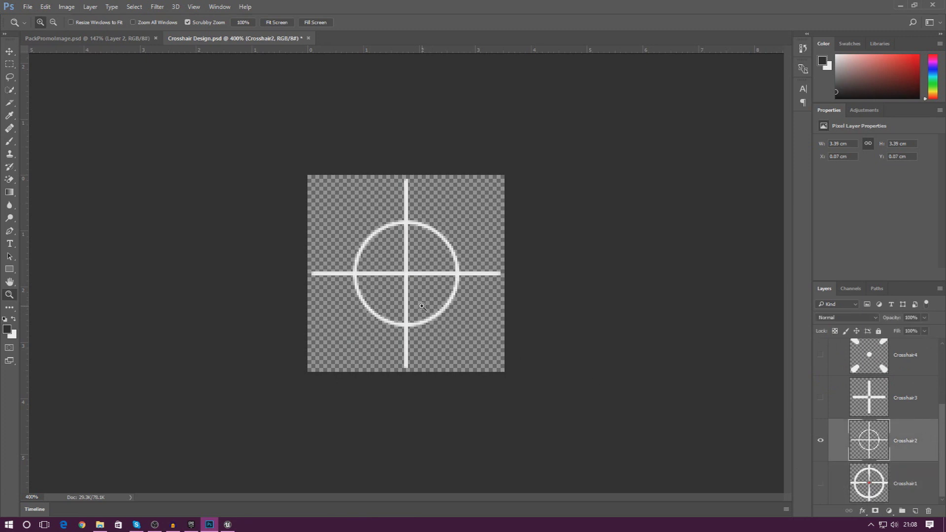
pyautogui.rightClick(900, 440)
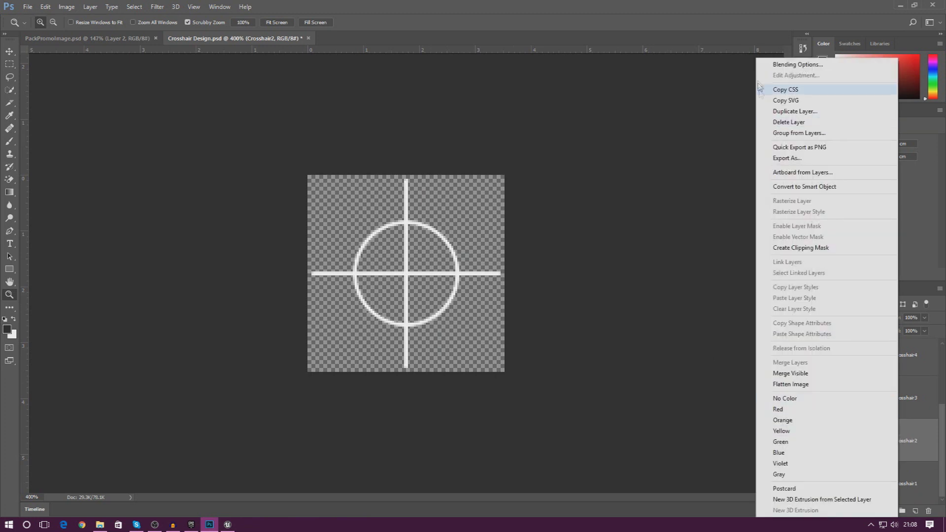
# Open Crosshair2's Blending Options and enable a Color Overlay effect.
pyautogui.click(729, 104)
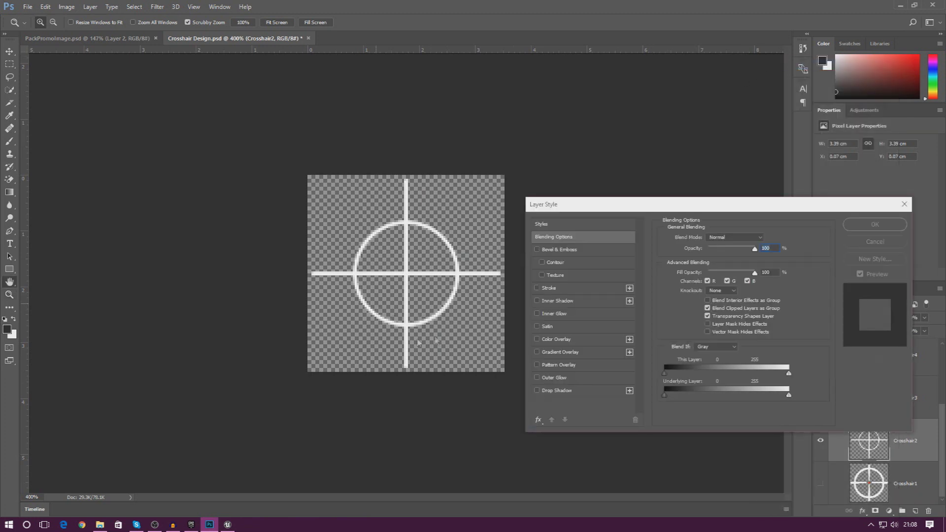
pyautogui.click(566, 340)
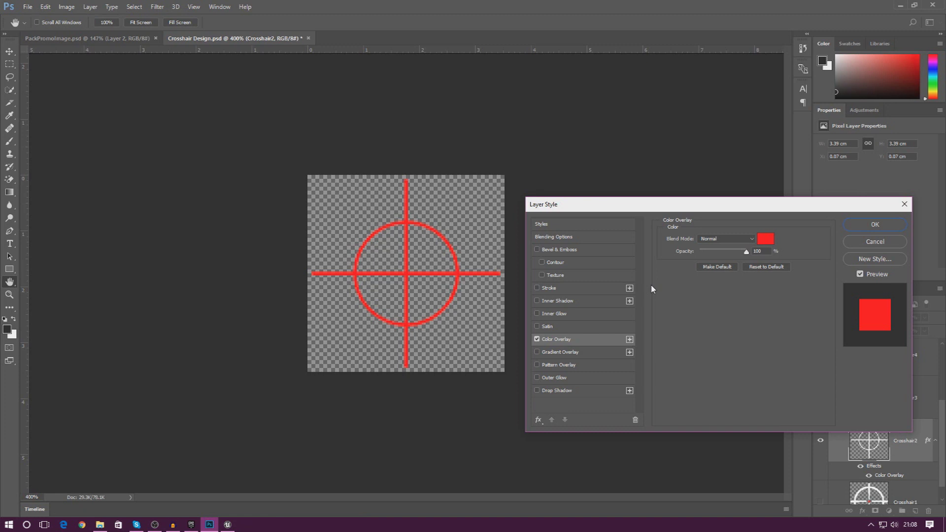
pyautogui.click(765, 240)
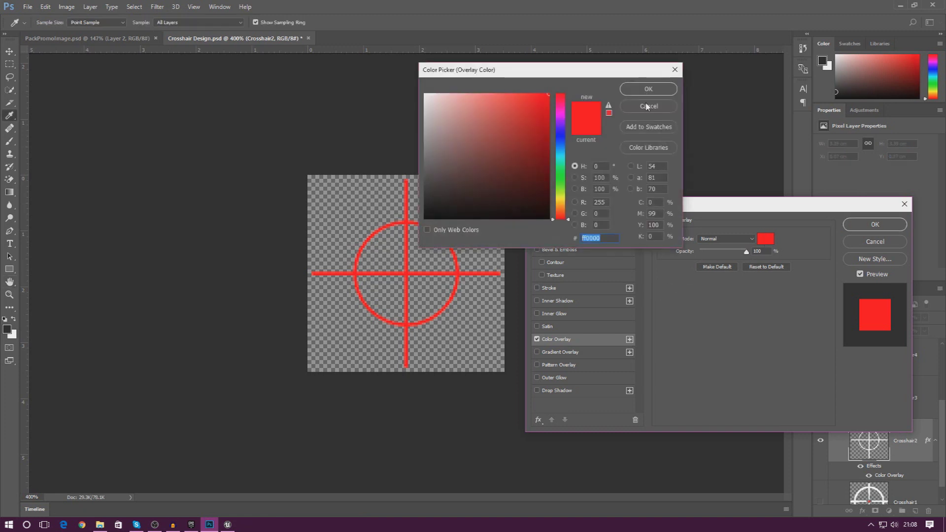
pyautogui.press('Return')
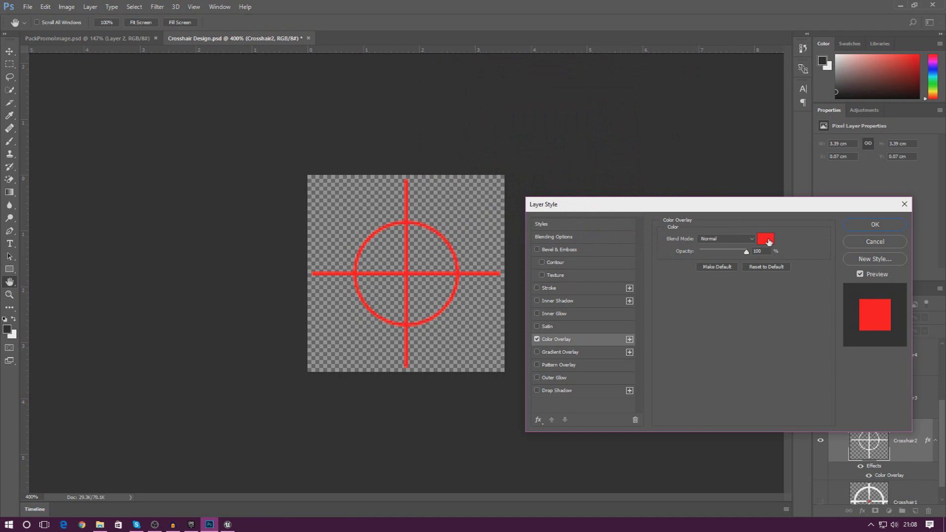
# Set the overlay colour to blue 2d5eff and apply the layer style.
pyautogui.click(764, 240)
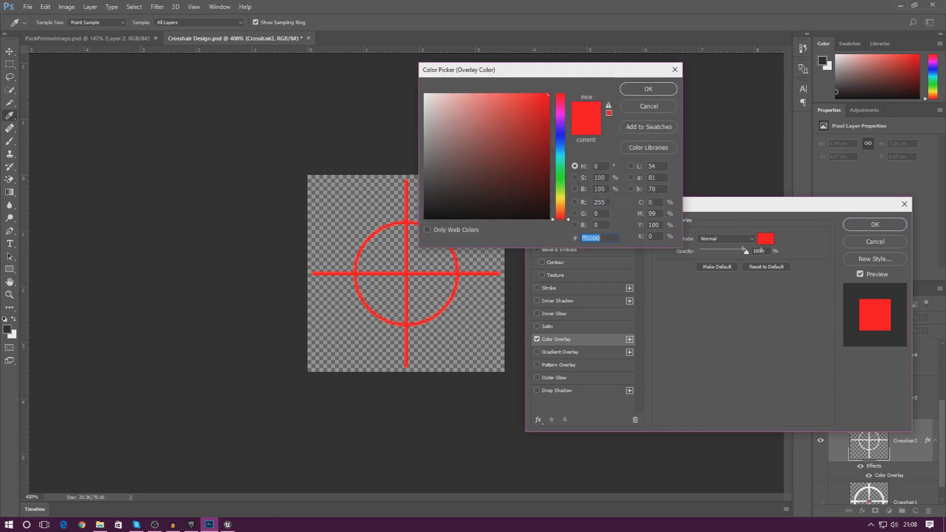
pyautogui.click(560, 140)
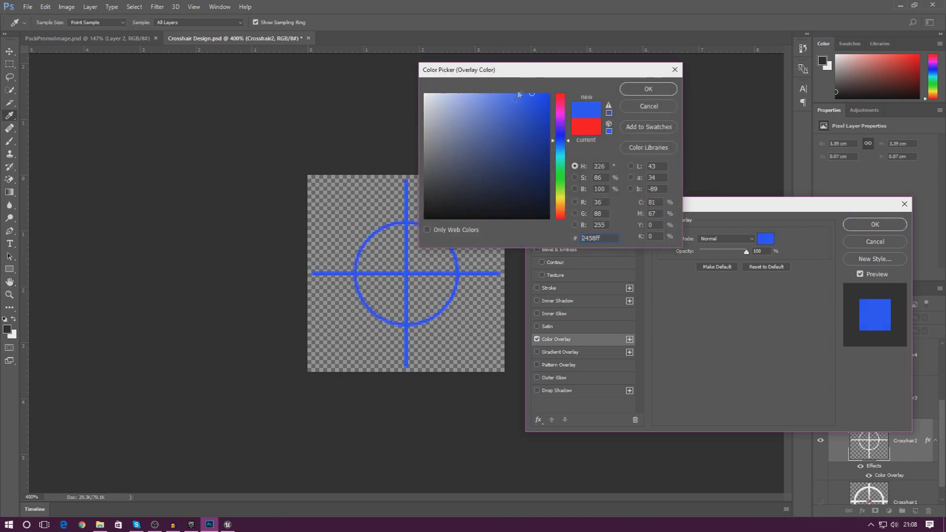
pyautogui.moveTo(449, 99)
pyautogui.mouseDown()
pyautogui.moveTo(442, 74)
pyautogui.moveTo(453, 87)
pyautogui.moveTo(466, 69)
pyautogui.moveTo(468, 95)
pyautogui.moveTo(551, 92)
pyautogui.mouseUp()
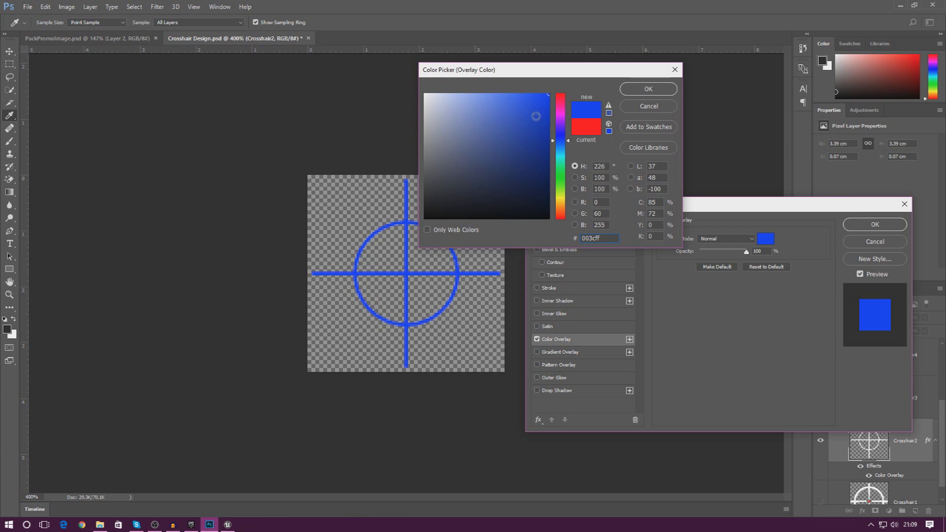
pyautogui.click(528, 94)
pyautogui.click(636, 92)
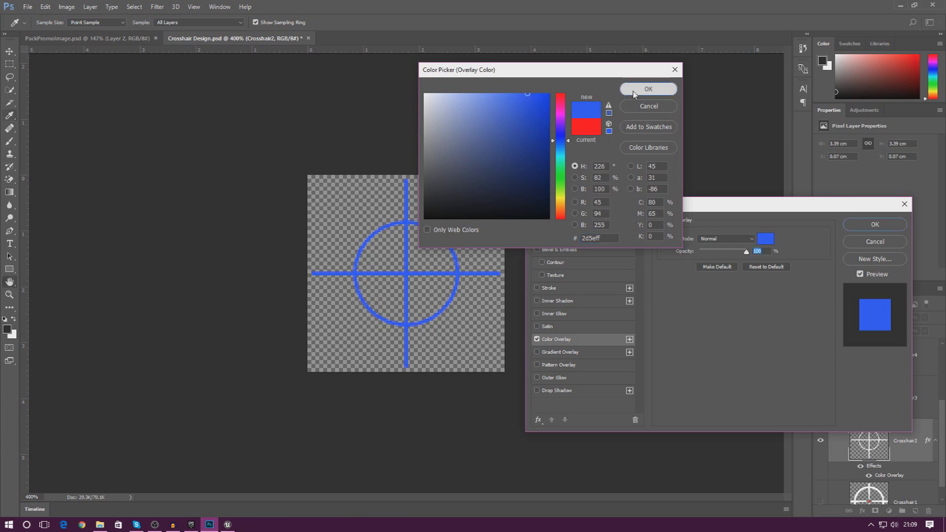
pyautogui.click(875, 225)
pyautogui.press('z')
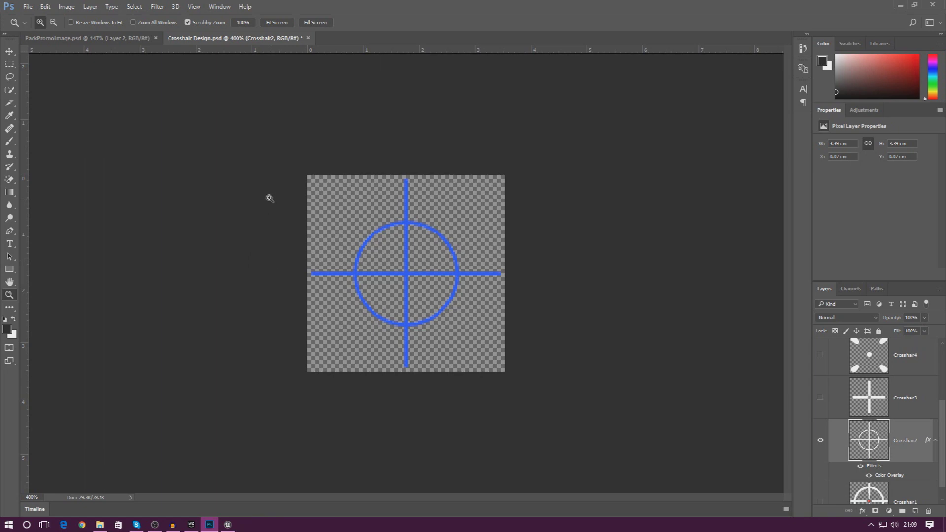
pyautogui.moveTo(427, 350); pyautogui.dragTo(447, 356)
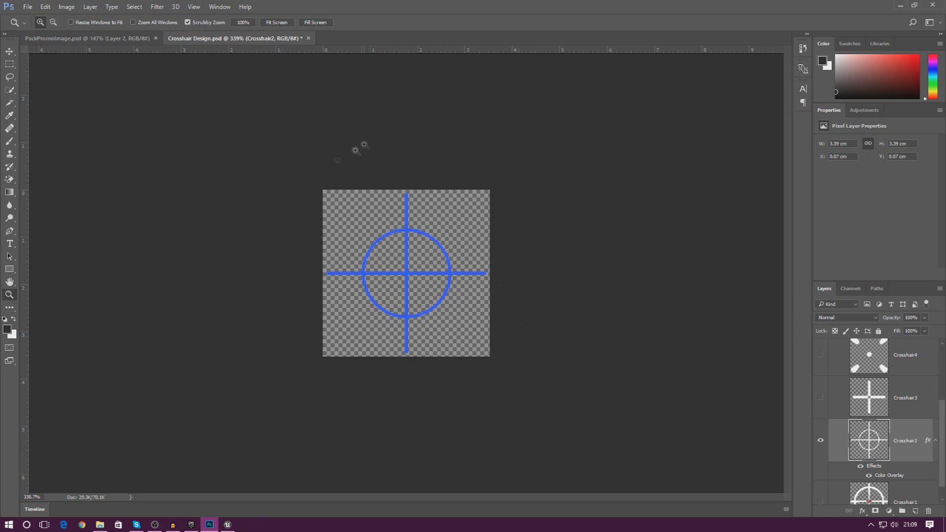
# Save a PNG copy named CrosshairBlue, accepting the default PNG options.
pyautogui.click(28, 7)
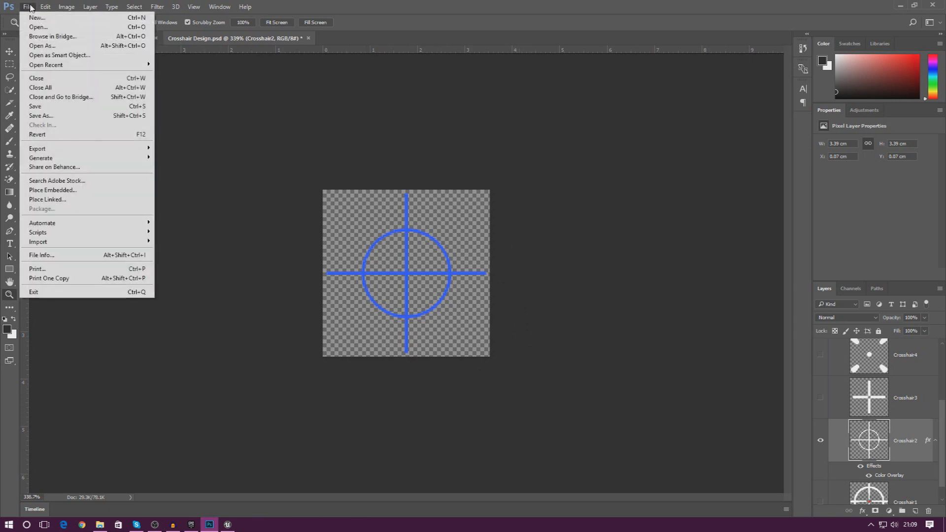
pyautogui.click(40, 115)
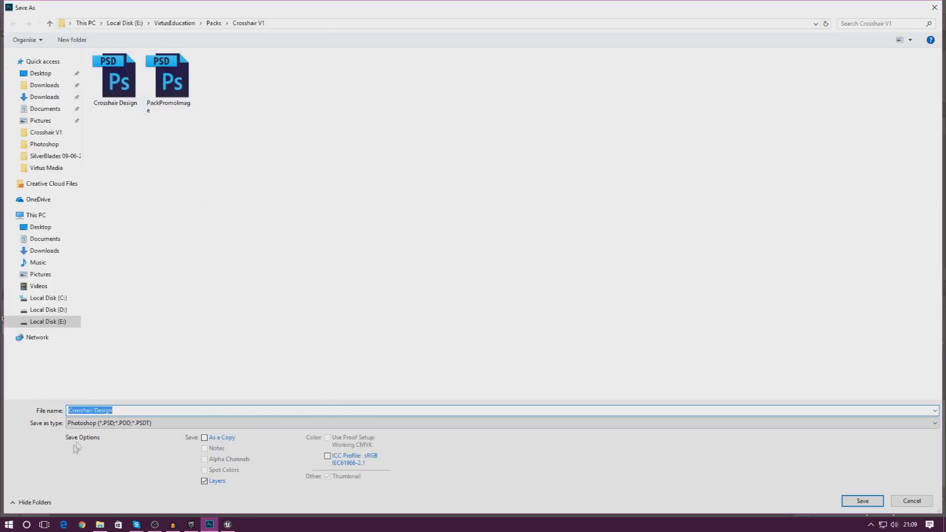
pyautogui.click(90, 424)
pyautogui.click(94, 393)
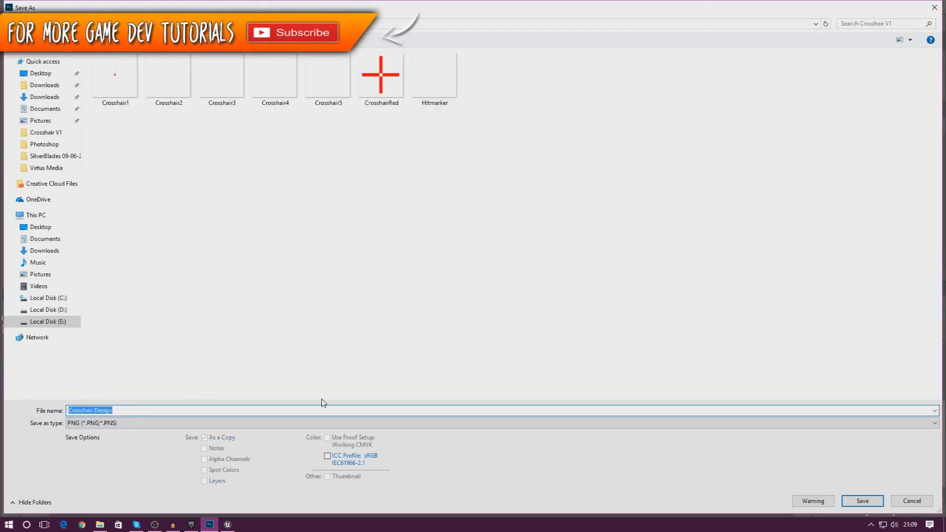
pyautogui.write('CrosshairBlue')
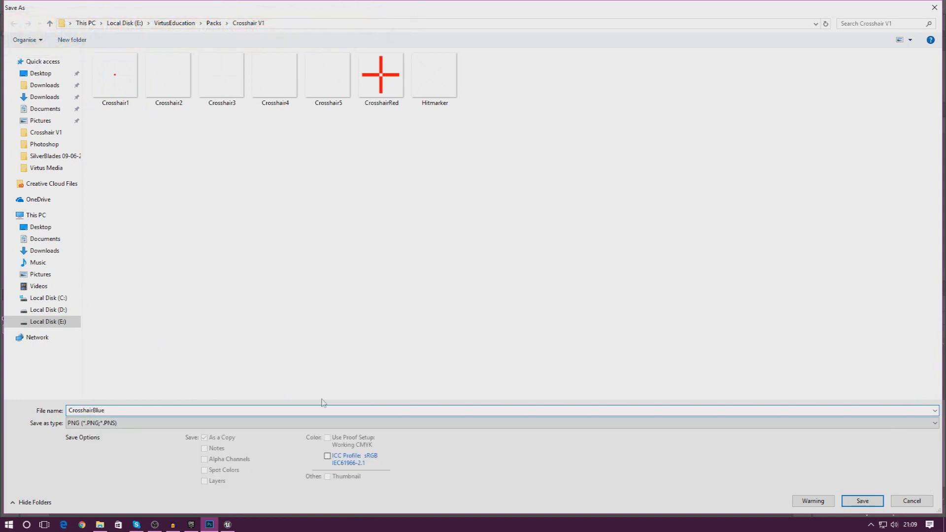
pyautogui.press('Return')
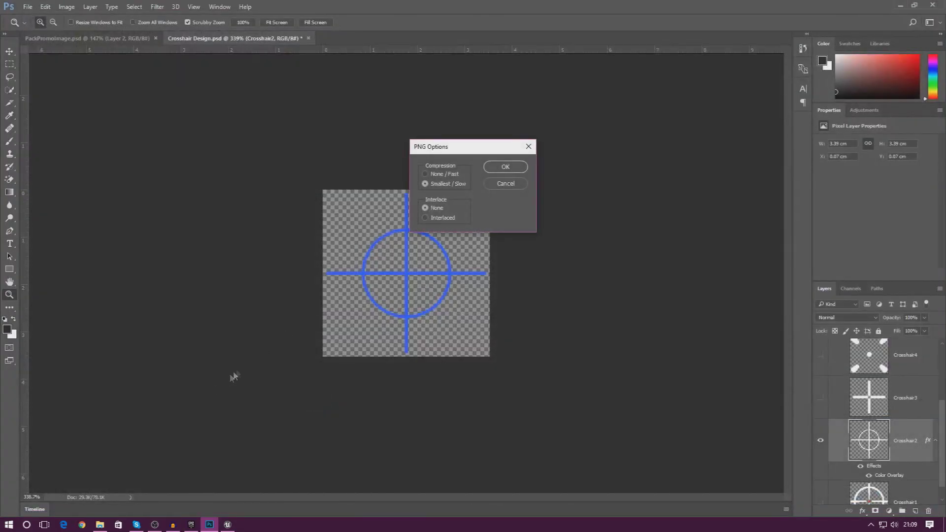
pyautogui.press('Return')
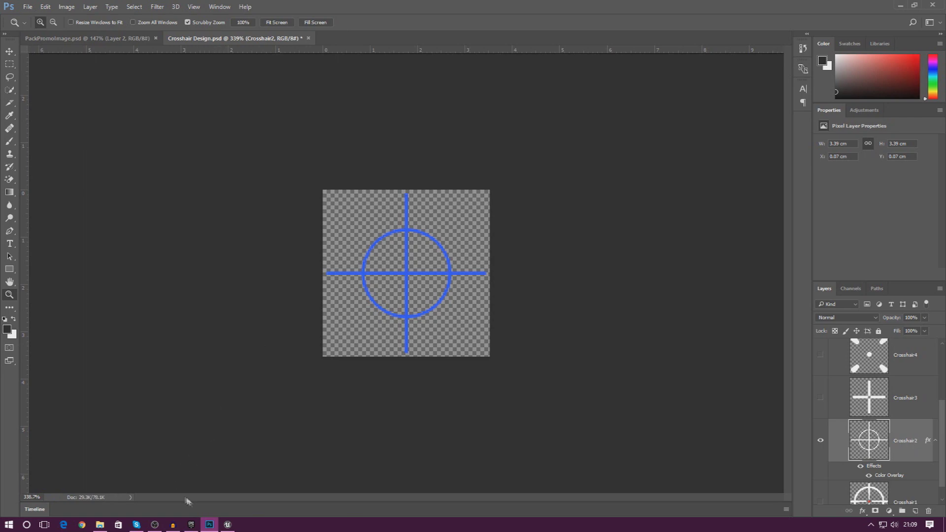
# Import CrosshairBlue.png into the FirstPersonBP Blueprints folder in Unreal Editor.
pyautogui.click(221, 525)
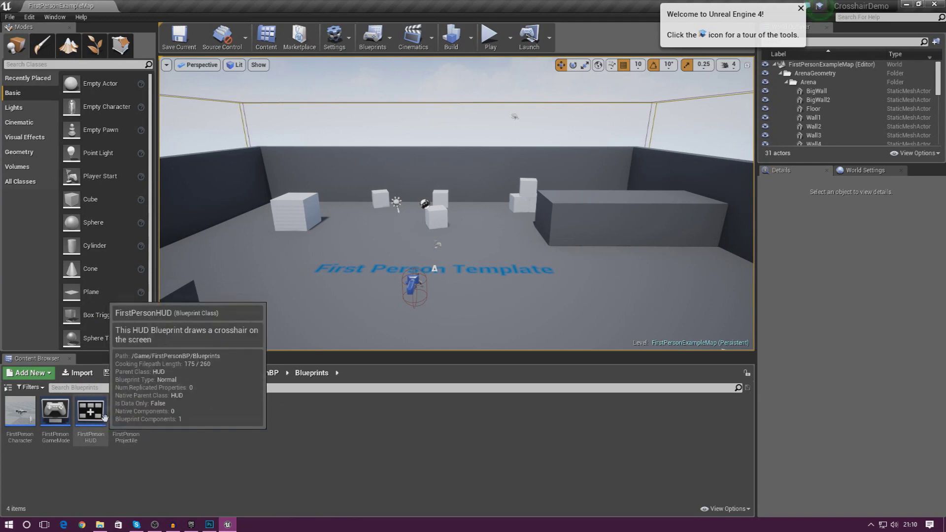
pyautogui.click(83, 378)
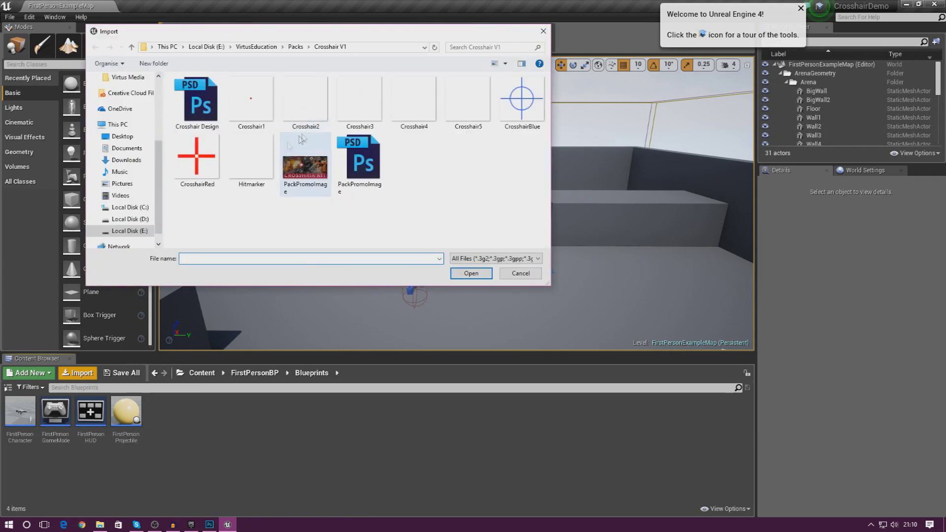
pyautogui.click(530, 123)
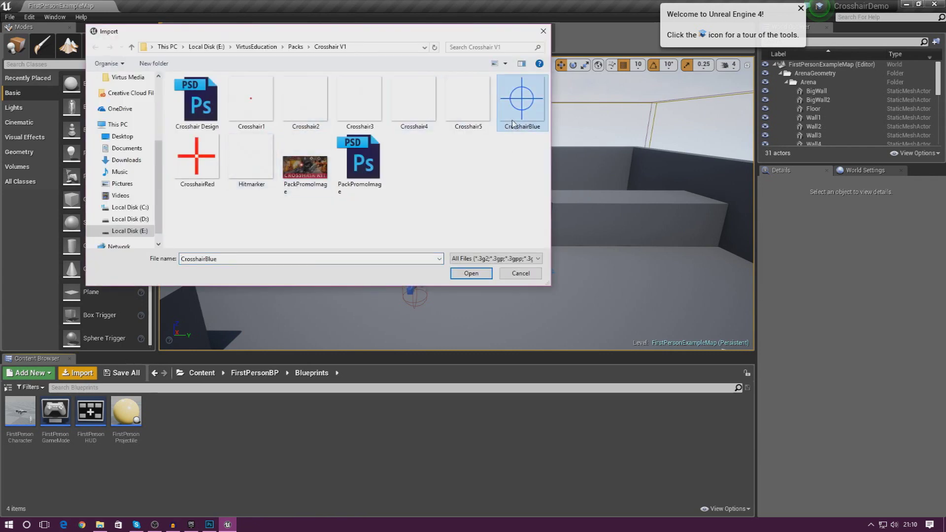
pyautogui.doubleClick(513, 123)
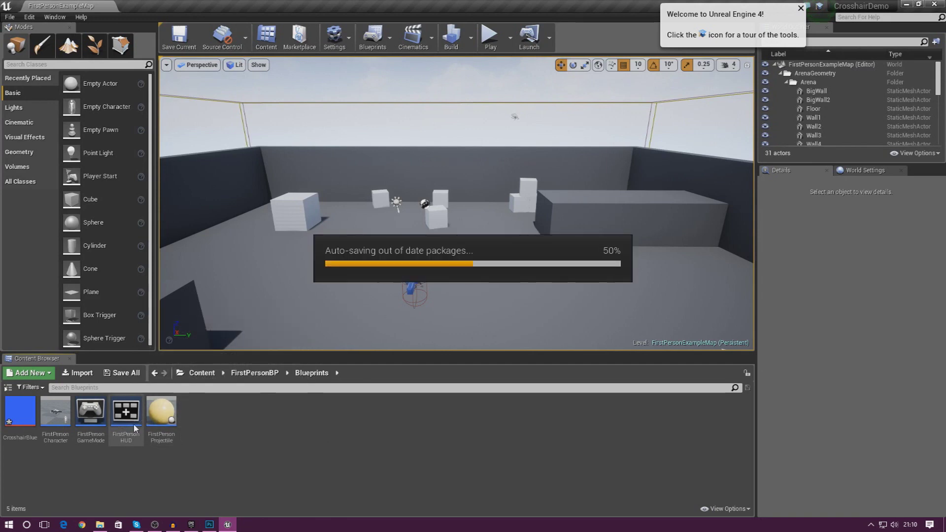
# Open the FirstPersonHUD blueprint and check the Draw Texture node's texture choices.
pyautogui.click(132, 422)
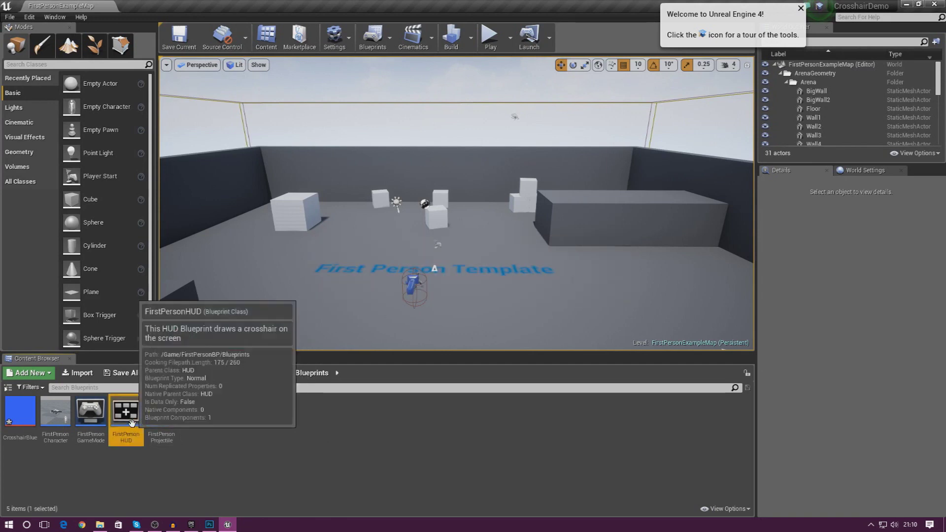
pyautogui.doubleClick(132, 422)
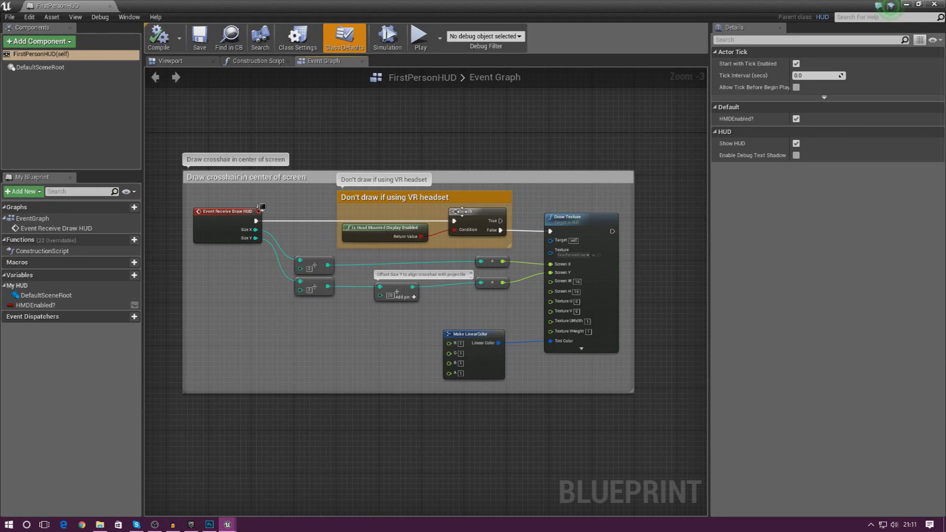
pyautogui.scroll(4, 340, 320)
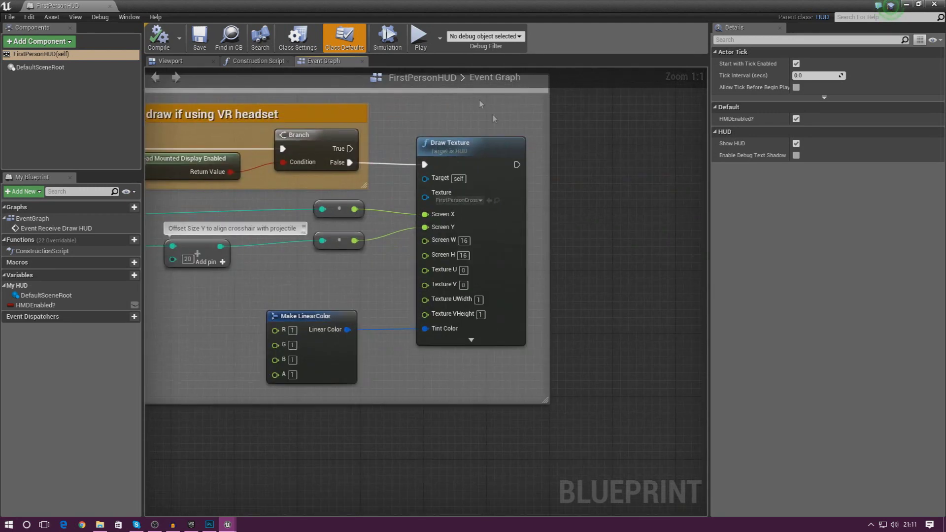
pyautogui.click(465, 201)
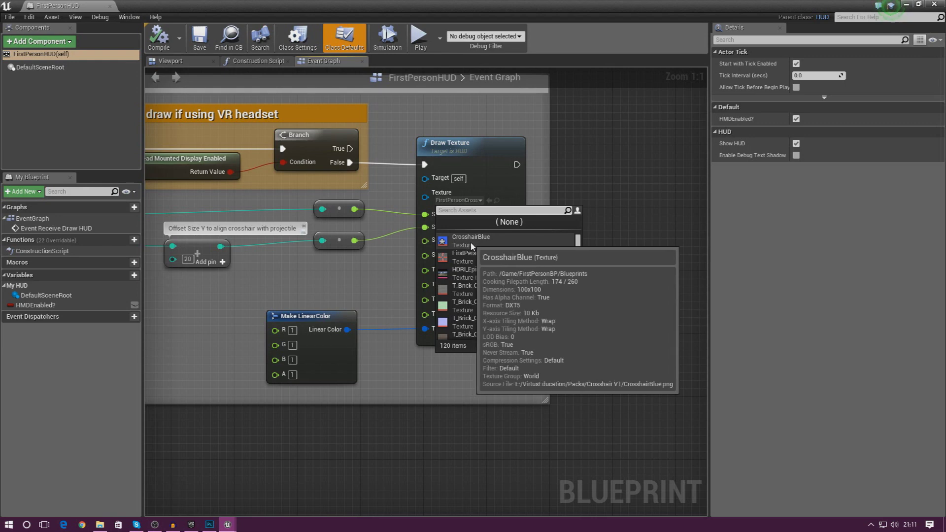
pyautogui.click(490, 257)
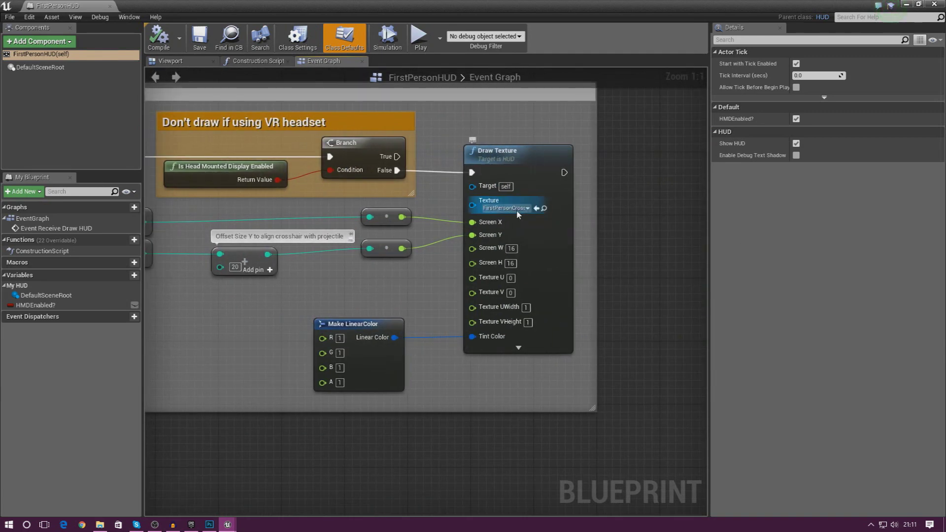
# Set the Draw Texture node's texture to CrosshairBlue and compile with F7.
pyautogui.click(507, 208)
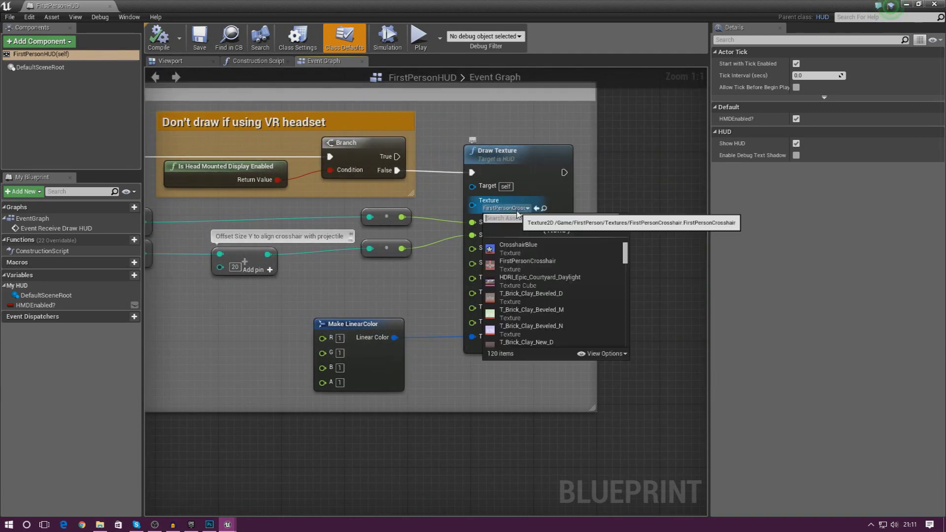
pyautogui.click(527, 250)
pyautogui.click(510, 252)
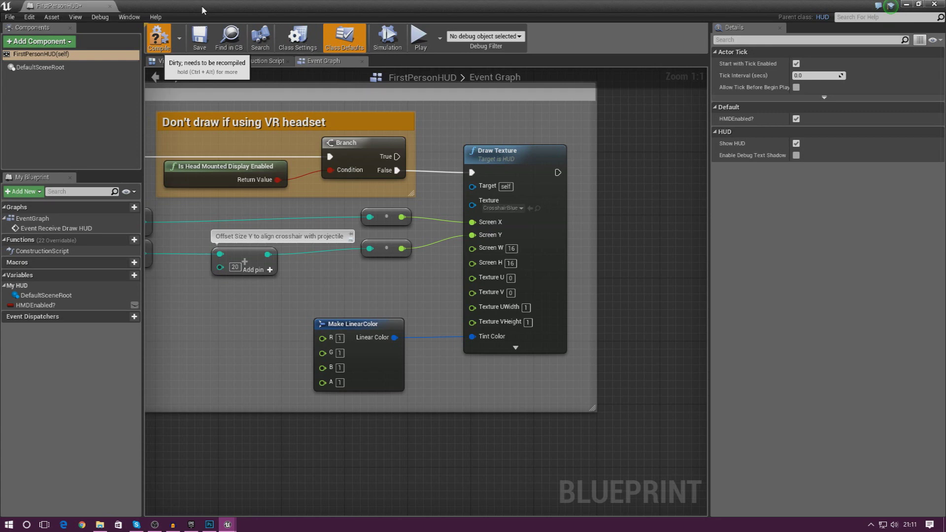
pyautogui.press('F7')
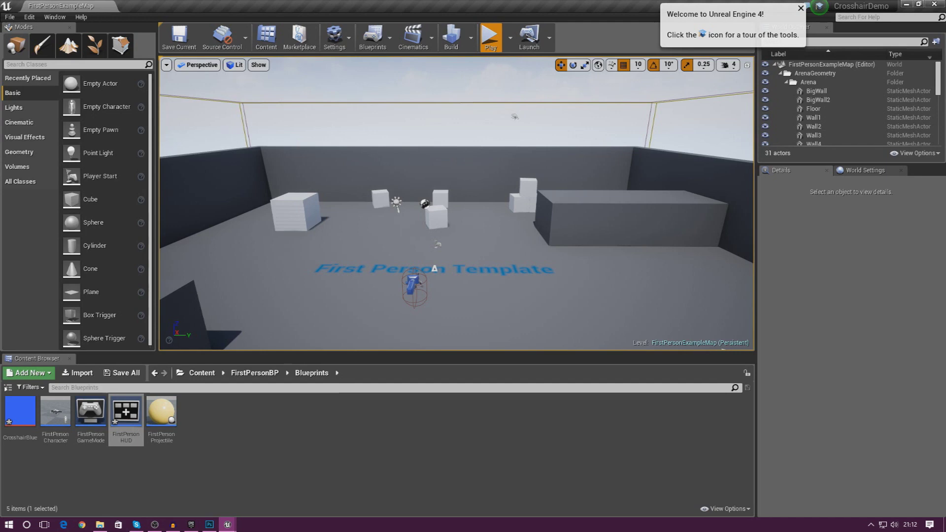
# Play the level, walk around the arena checking the crosshair, then free the mouse with Shift+F1.
pyautogui.click(491, 37)
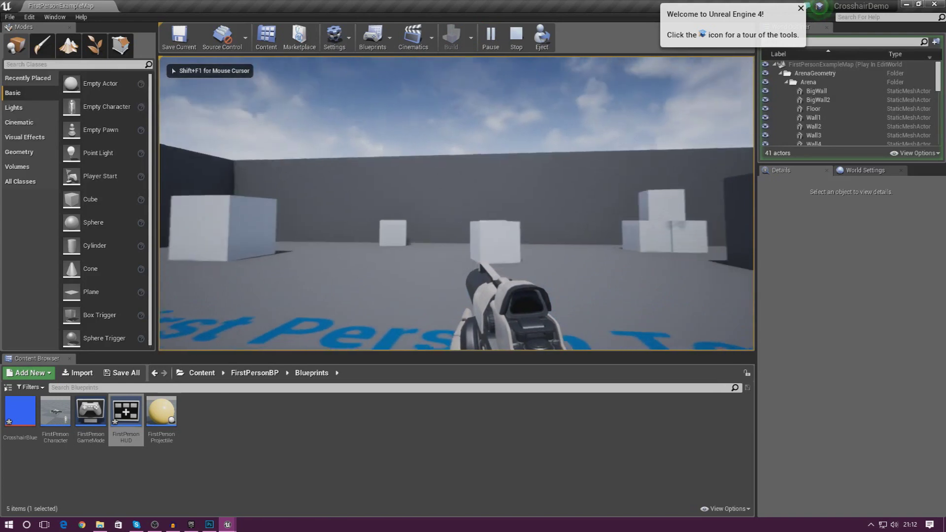
pyautogui.press('w')
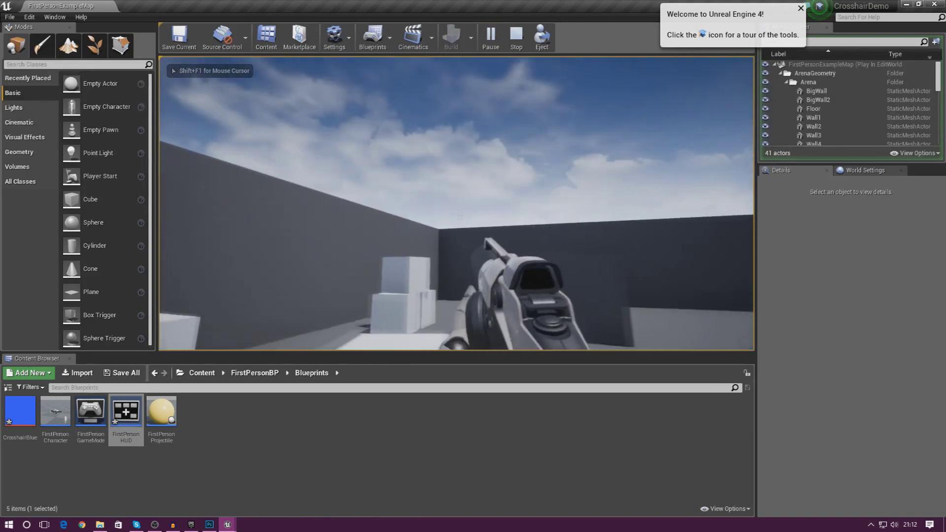
pyautogui.press('w')
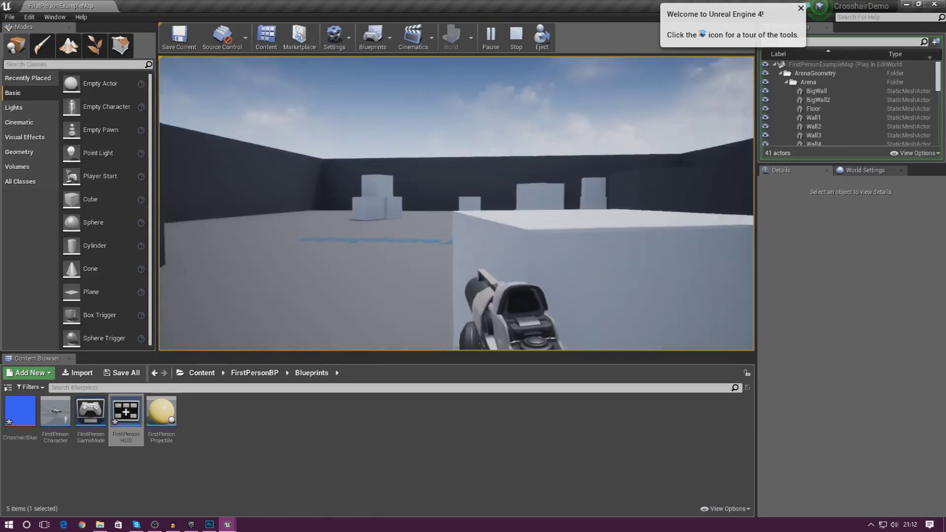
pyautogui.press('w')
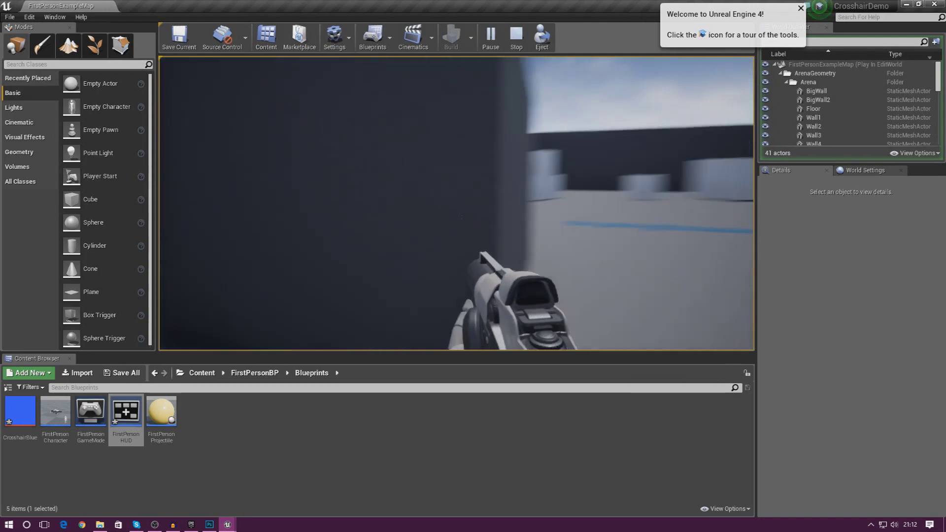
pyautogui.press('w')
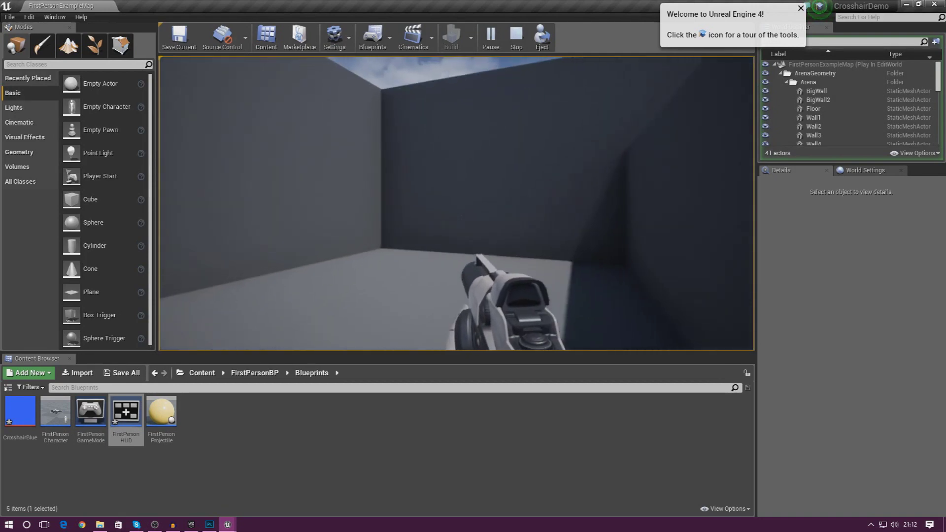
pyautogui.press('w')
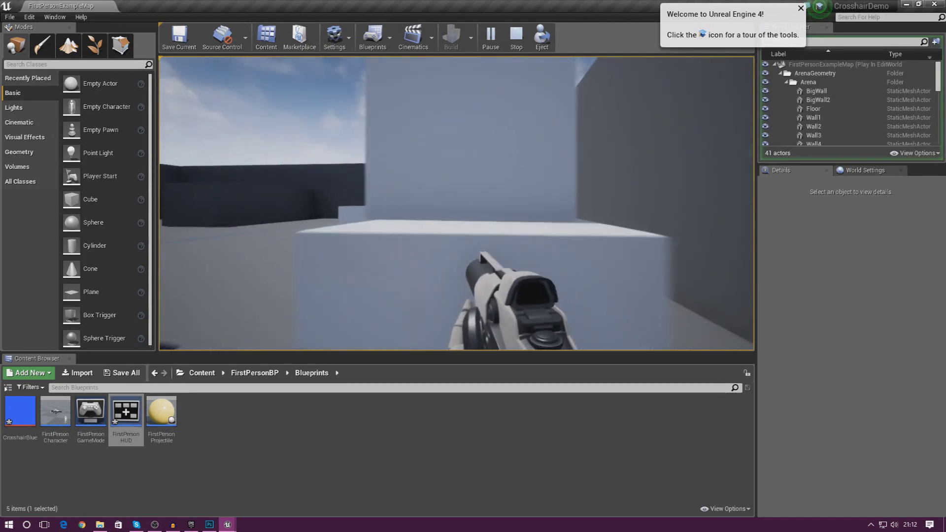
pyautogui.press('w')
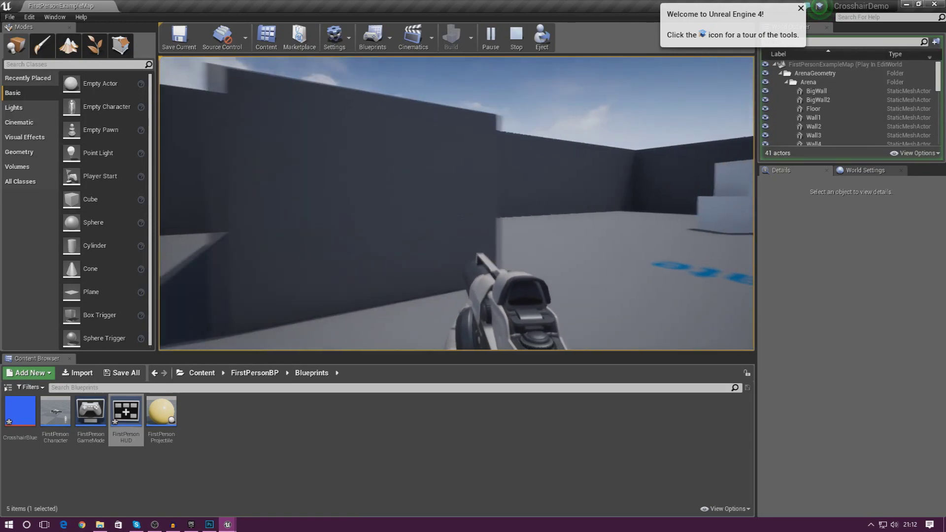
pyautogui.hotkey('shift', 'F1')
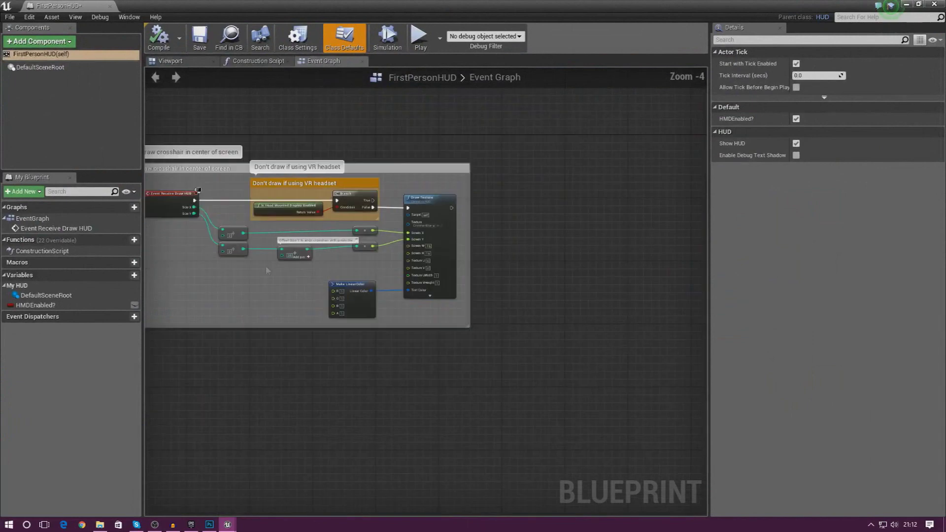
# Delete all crosshair-drawing nodes from the FirstPersonHUD Event Graph.
pyautogui.moveTo(266, 270); pyautogui.dragTo(359, 348, button='right')
pyautogui.moveTo(190, 454); pyautogui.dragTo(673, 158)
pyautogui.press('Delete')
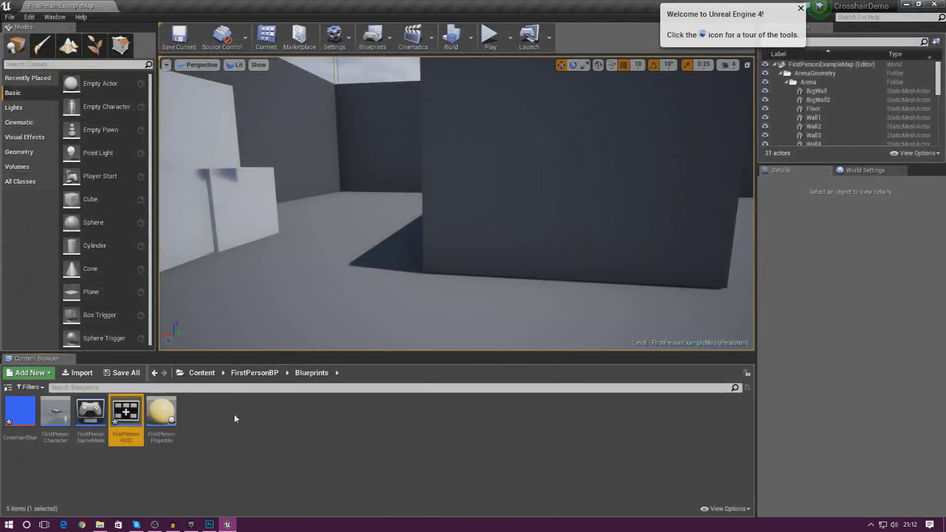
# Create a new Widget Blueprint named NewHud in the Content Browser.
pyautogui.rightClick(250, 415)
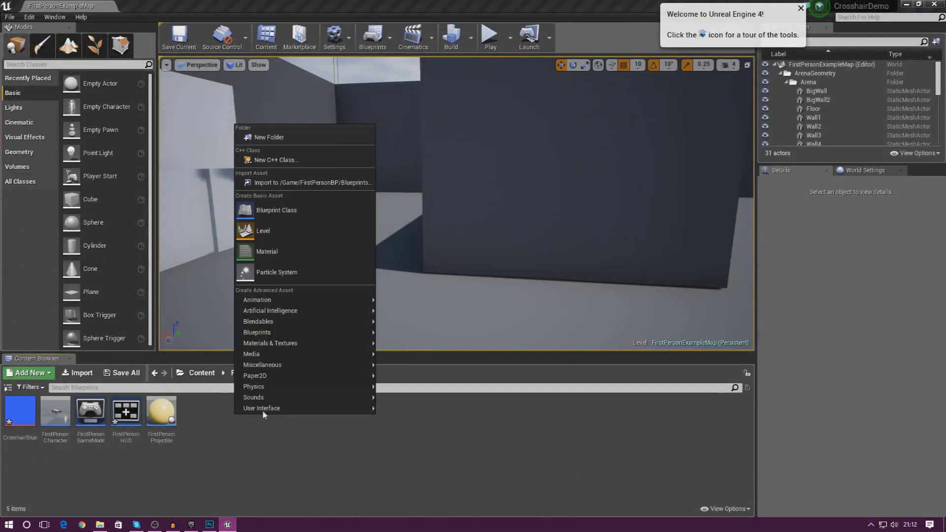
pyautogui.moveTo(262, 409)
pyautogui.click(433, 476)
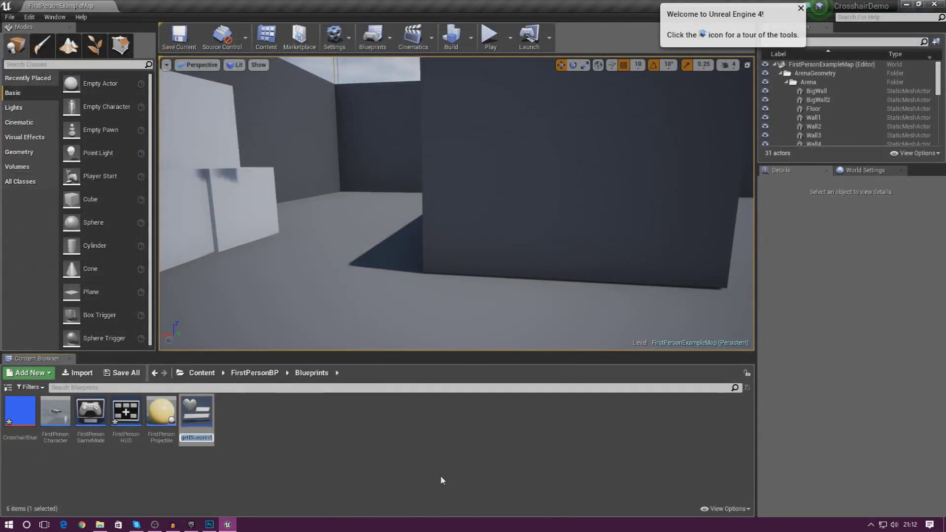
pyautogui.write('NewHud')
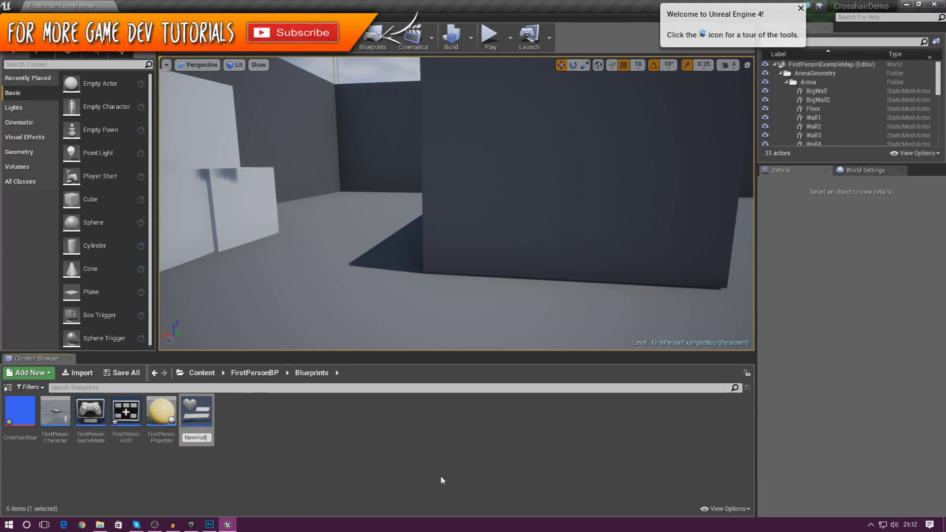
pyautogui.press('Return')
pyautogui.press('Return')
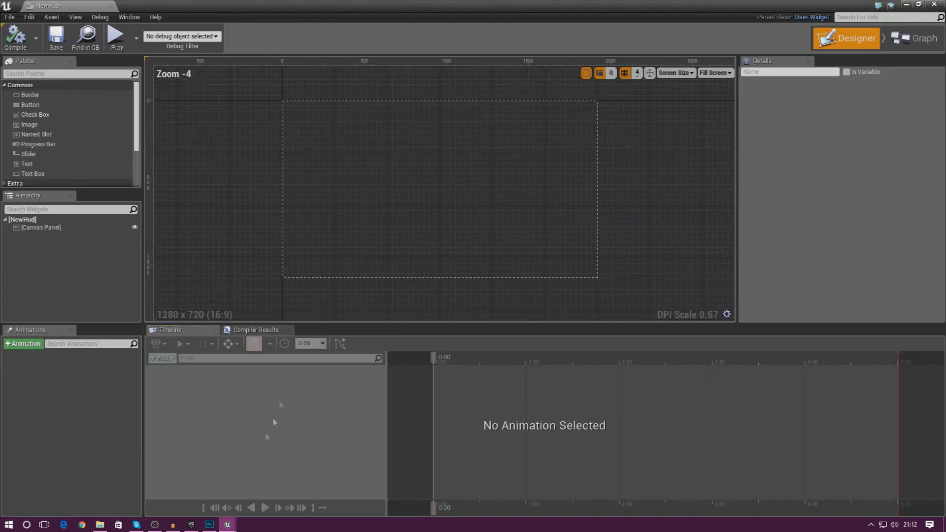
# Drop an Image widget from the Palette onto NewHud's Canvas Panel.
pyautogui.moveTo(74, 125); pyautogui.dragTo(452, 193)
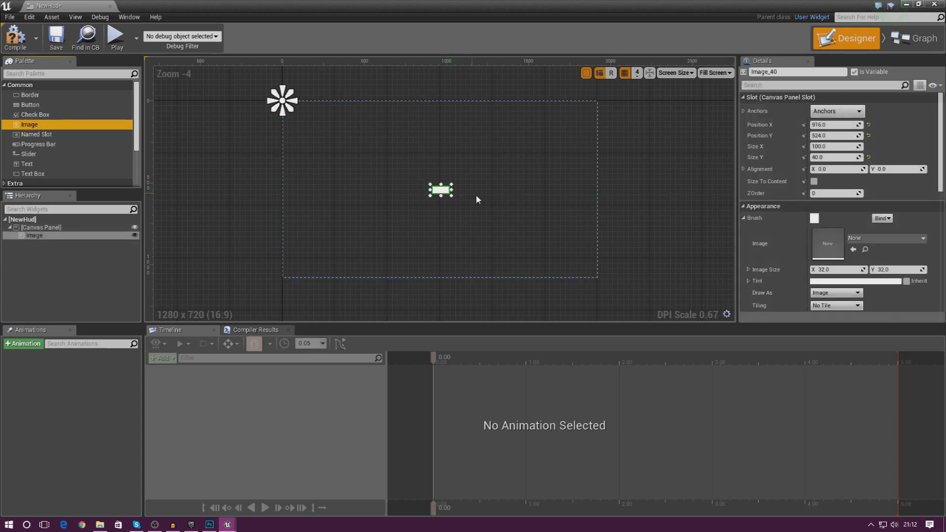
pyautogui.click(873, 240)
pyautogui.press('Escape')
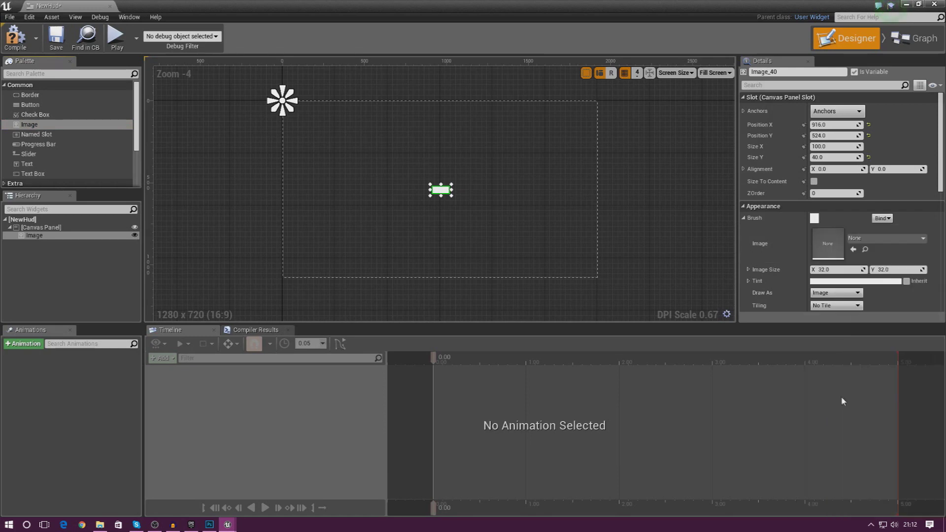
# Resize the CrosshairBlue image slot to Size X 60 and Size Y 60.
pyautogui.scroll(8, 464, 200)
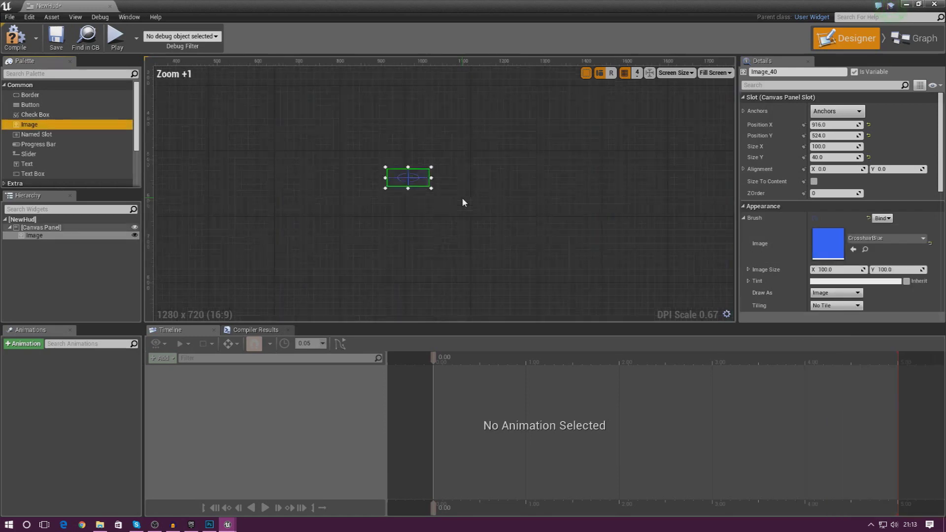
pyautogui.scroll(-2, 828, 207)
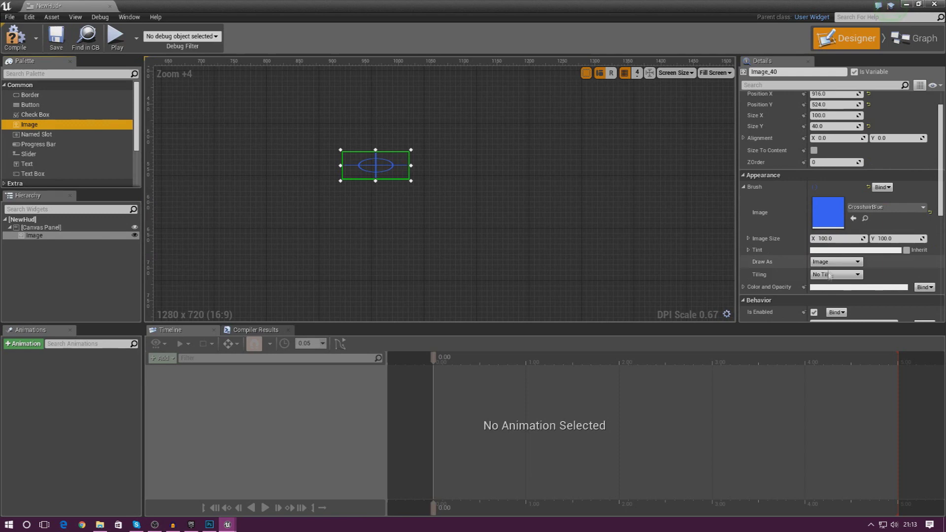
pyautogui.click(829, 116)
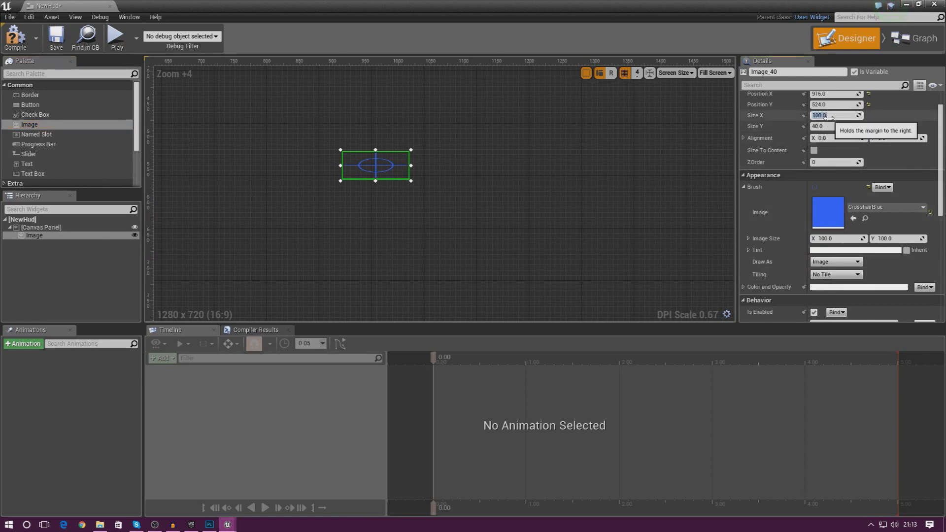
pyautogui.write('60')
pyautogui.press('Tab')
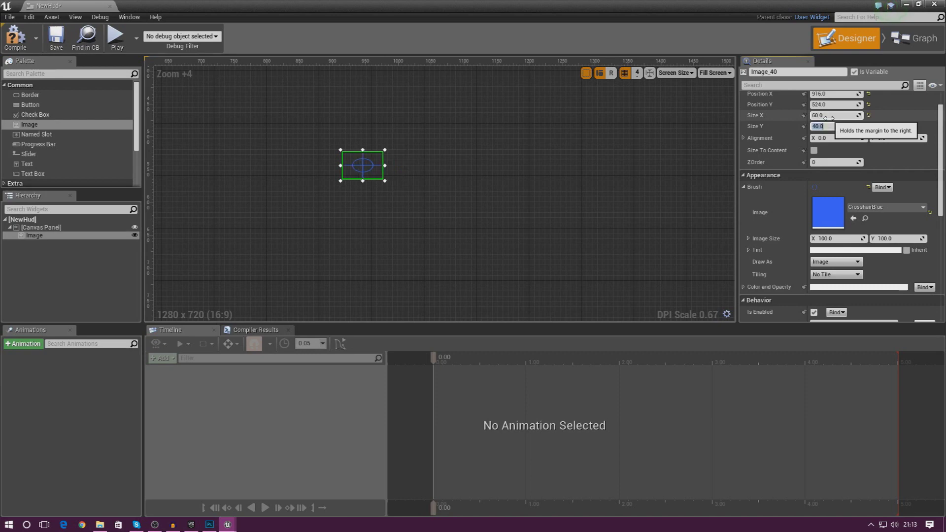
pyautogui.write('60')
pyautogui.press('Return')
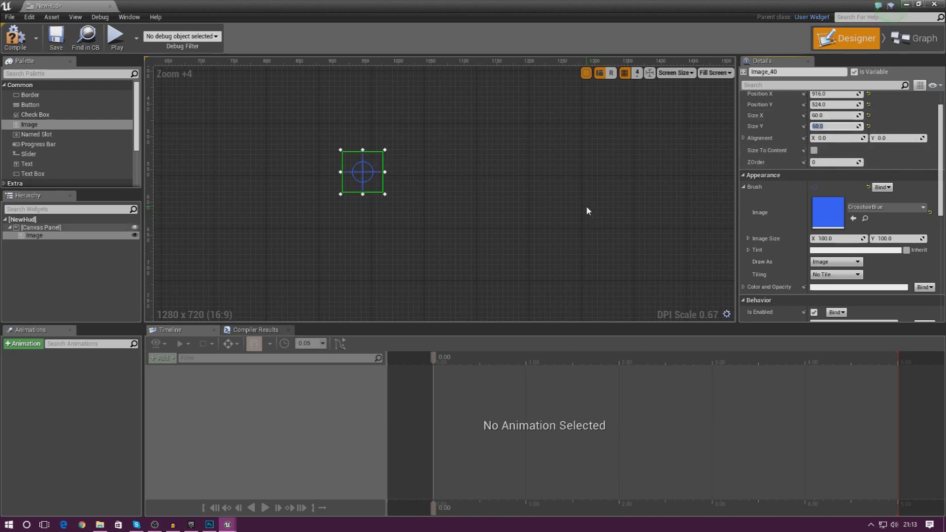
pyautogui.moveTo(431, 211); pyautogui.dragTo(514, 229, button='right')
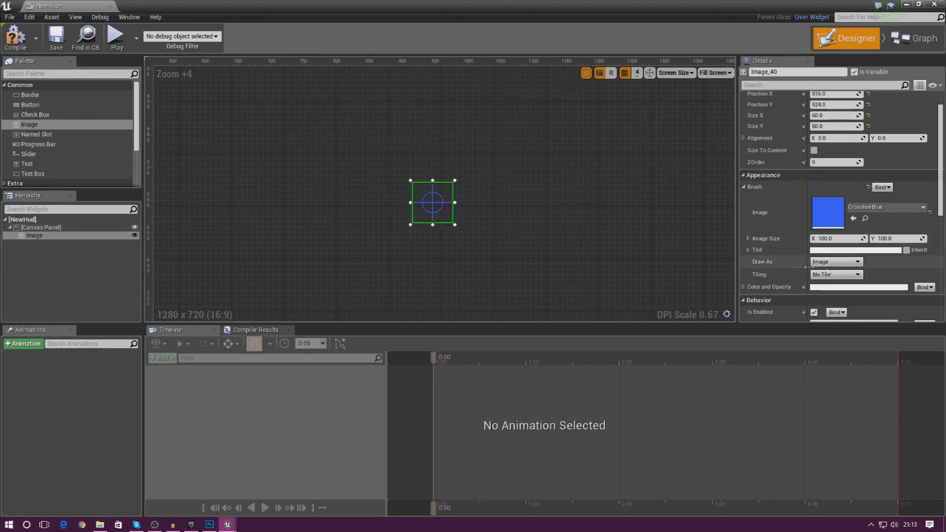
pyautogui.scroll(3, 806, 273)
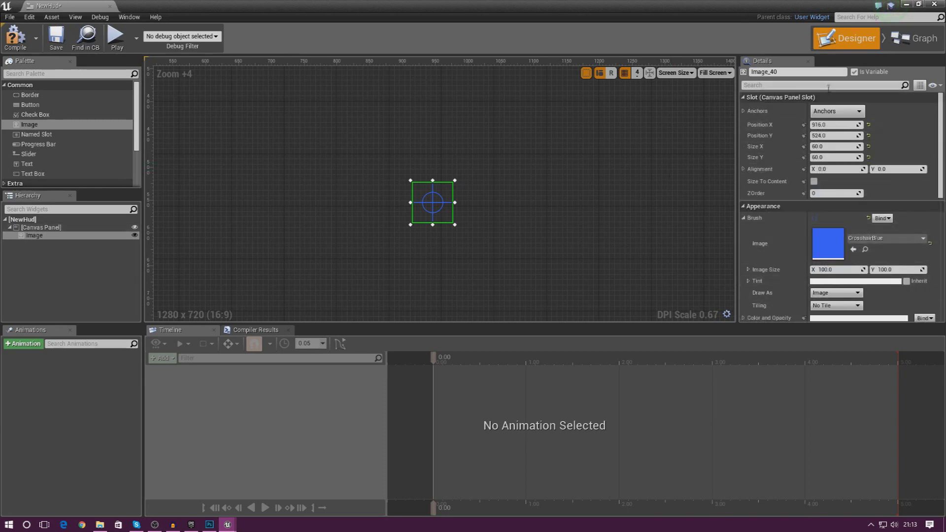
# Anchor the crosshair image to the centre preset.
pyautogui.scroll(-9, 327, 180)
pyautogui.scroll(3, 360, 194)
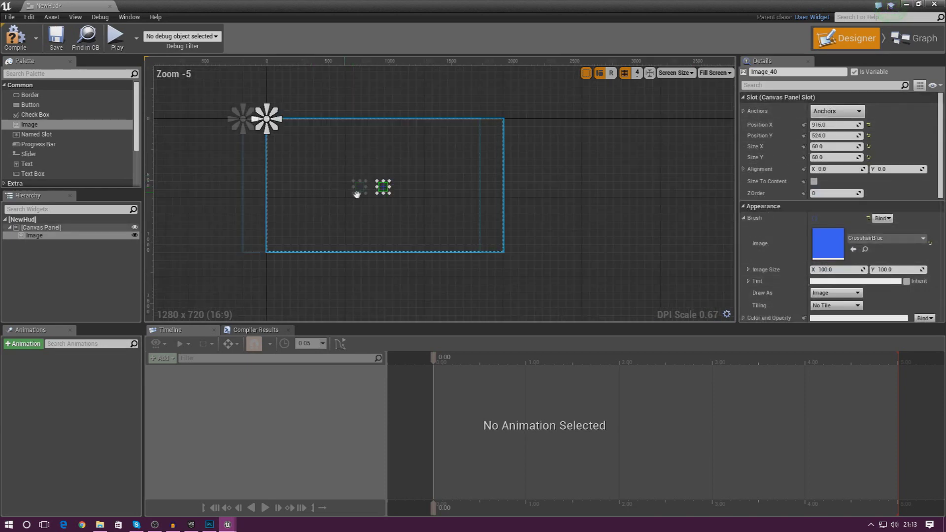
pyautogui.moveTo(420, 178); pyautogui.dragTo(507, 163, button='right')
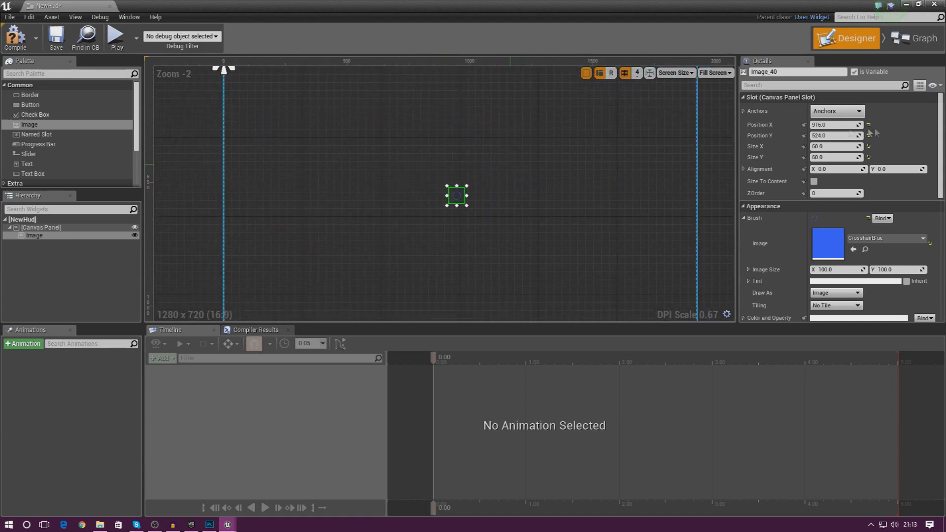
pyautogui.click(846, 114)
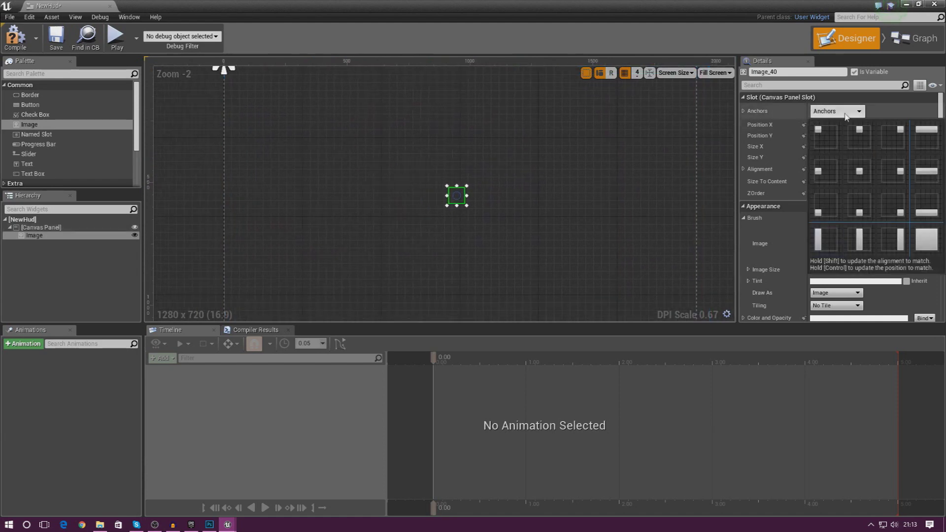
pyautogui.click(859, 171)
# Move the crosshair near centre and set its position to X -31, Y -31.
pyautogui.scroll(7, 491, 192)
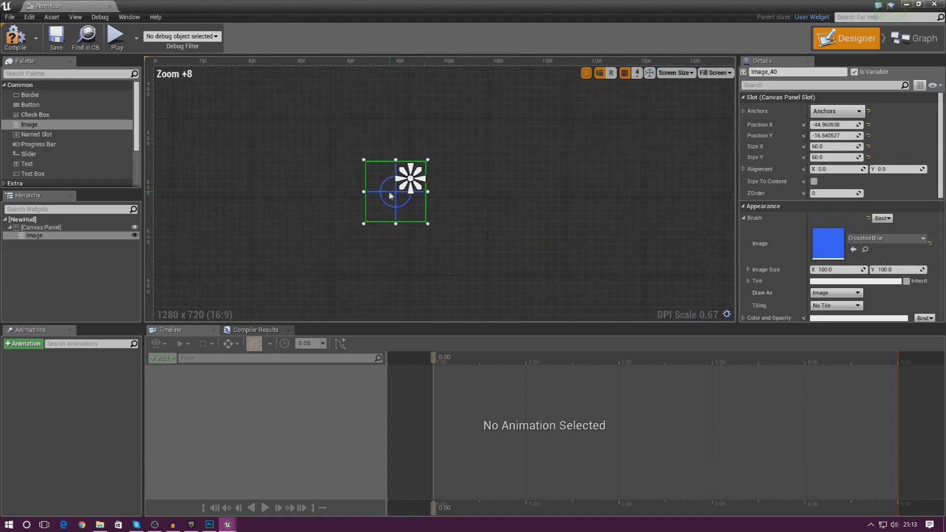
pyautogui.moveTo(413, 179); pyautogui.dragTo(417, 182)
pyautogui.moveTo(397, 199); pyautogui.dragTo(412, 192)
pyautogui.press('Up')
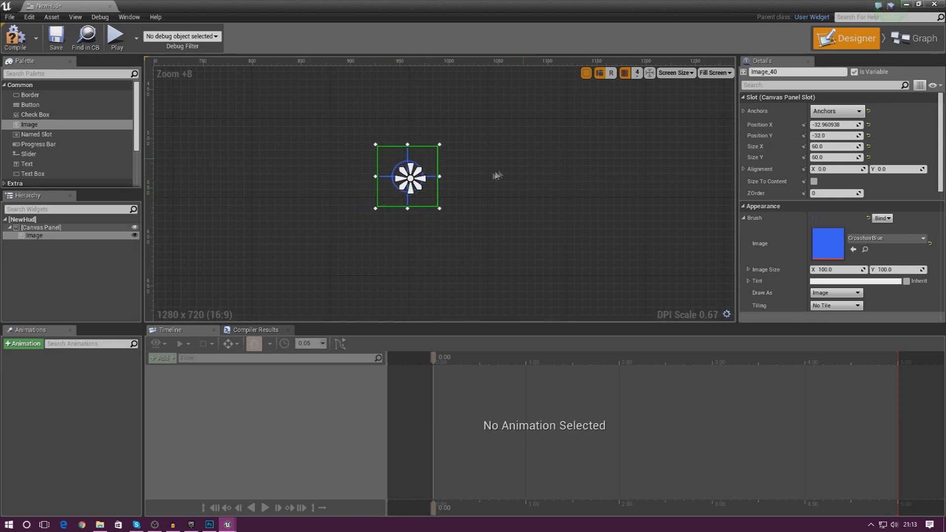
pyautogui.press('Right')
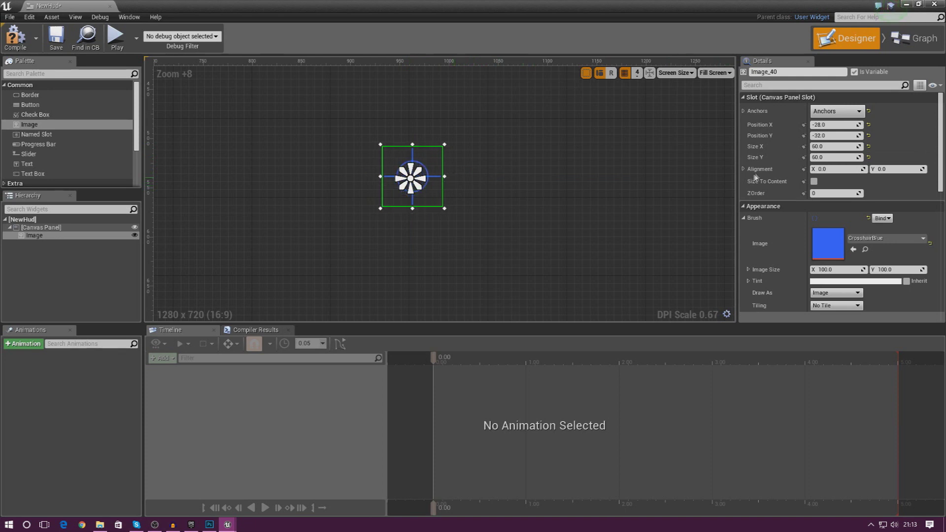
pyautogui.press('Left')
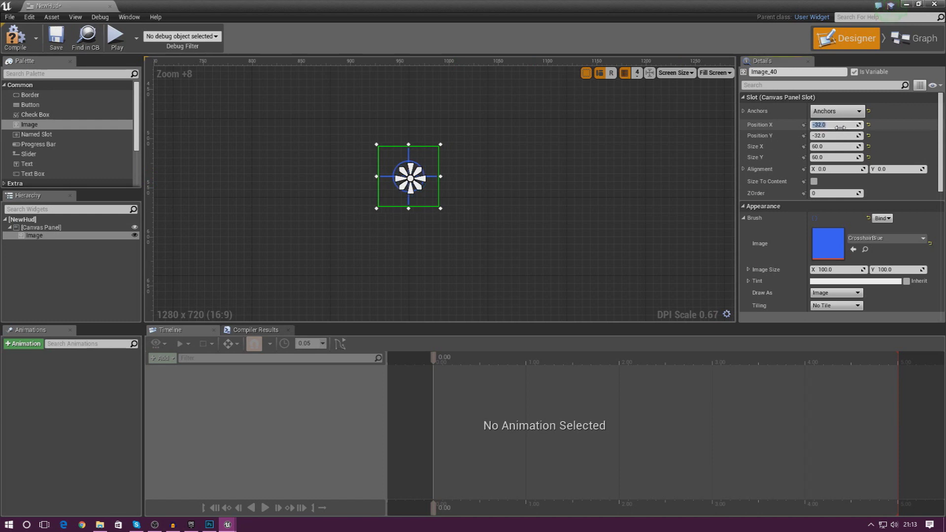
pyautogui.press('Tab')
pyautogui.write('31')
pyautogui.press('Return')
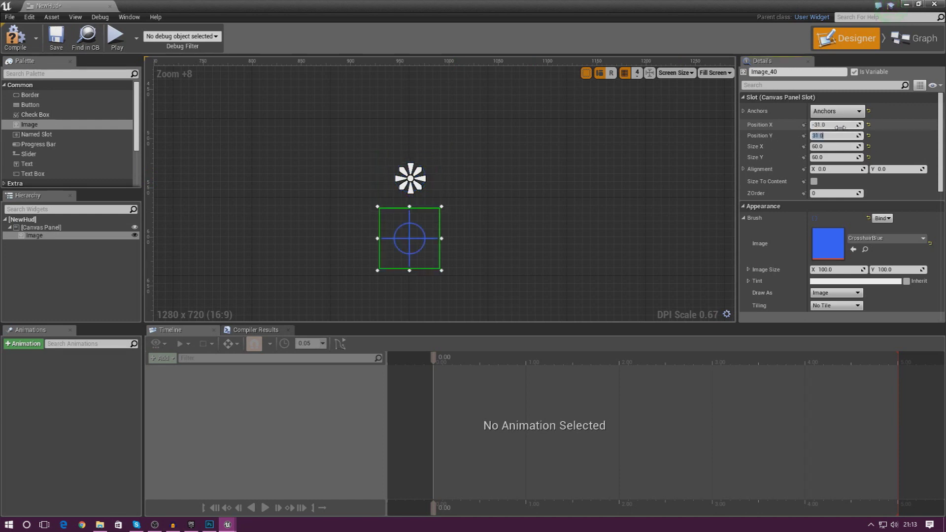
pyautogui.write('-31')
pyautogui.press('Return')
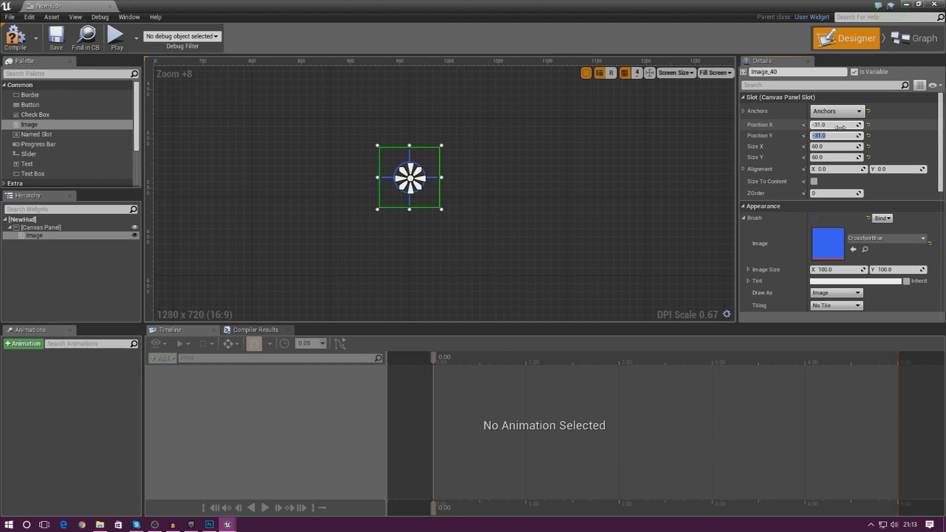
pyautogui.click(537, 179)
# Close the NewHud editor, play-test the level briefly, then open the FirstPersonCharacter blueprint.
pyautogui.scroll(-11, 537, 182)
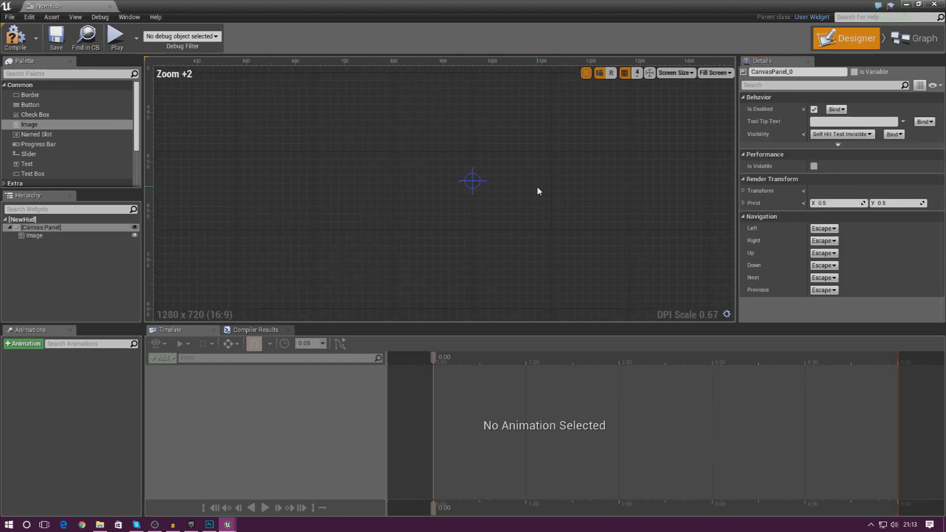
pyautogui.click(938, 4)
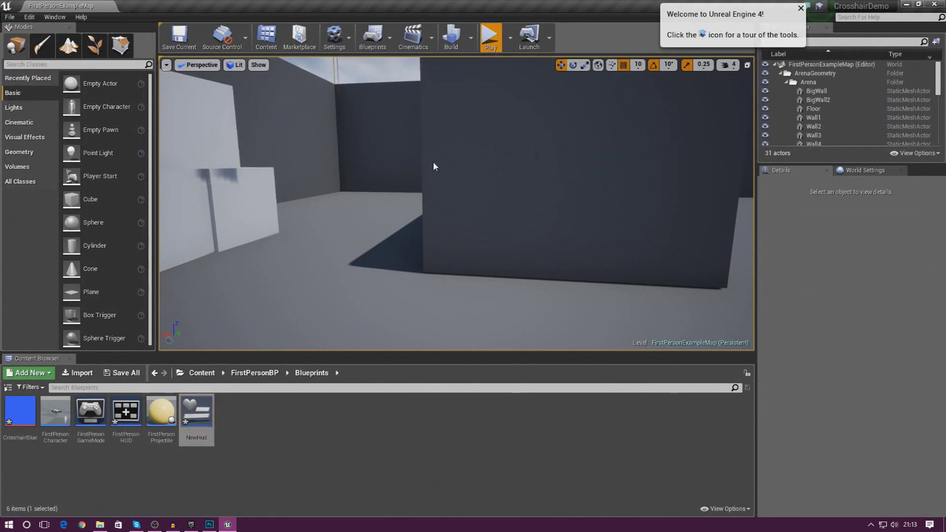
pyautogui.hotkey('alt', 'p')
pyautogui.press('w')
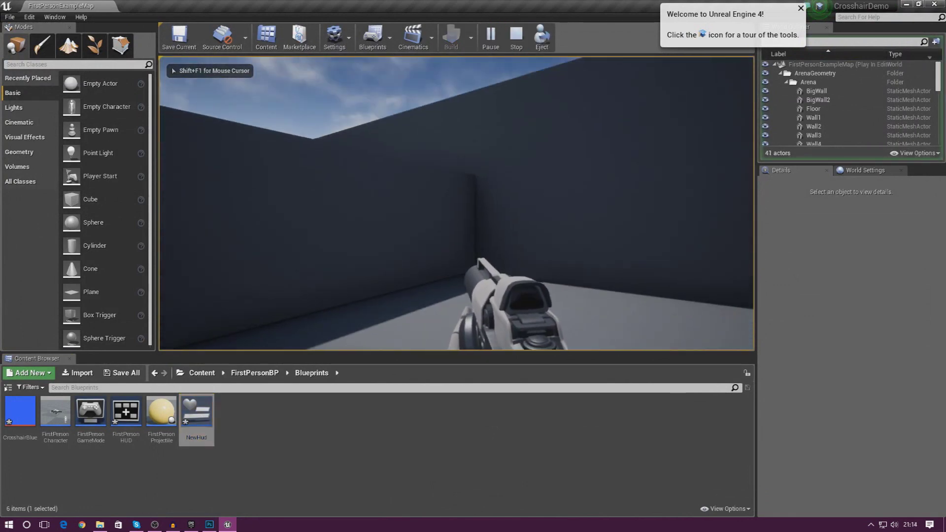
pyautogui.press('Escape')
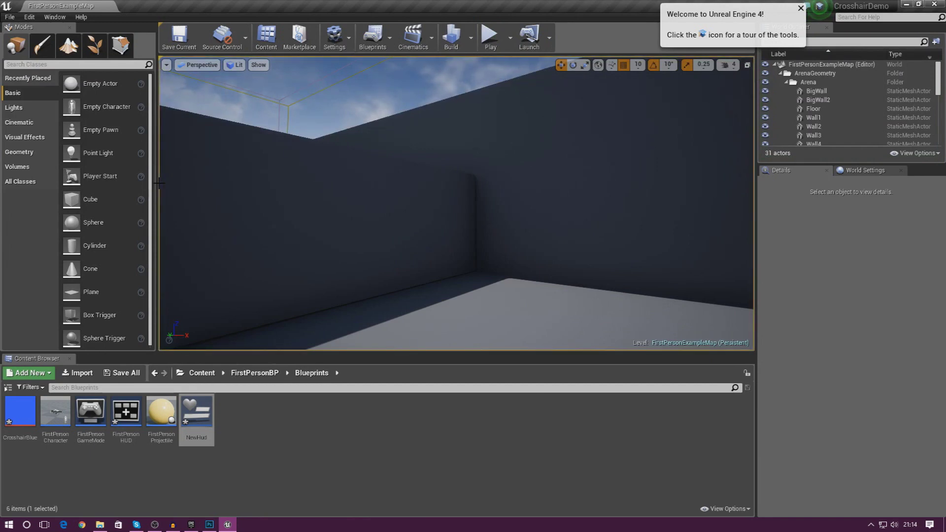
pyautogui.doubleClick(64, 424)
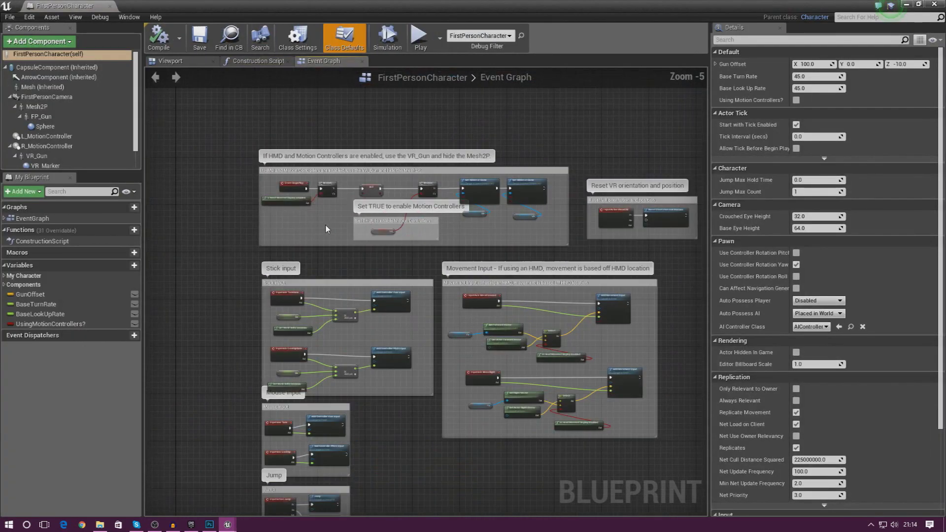
# Add a Create Widget node wired after Event BeginPlay in FirstPersonCharacter.
pyautogui.scroll(5, 326, 229)
pyautogui.click(284, 271)
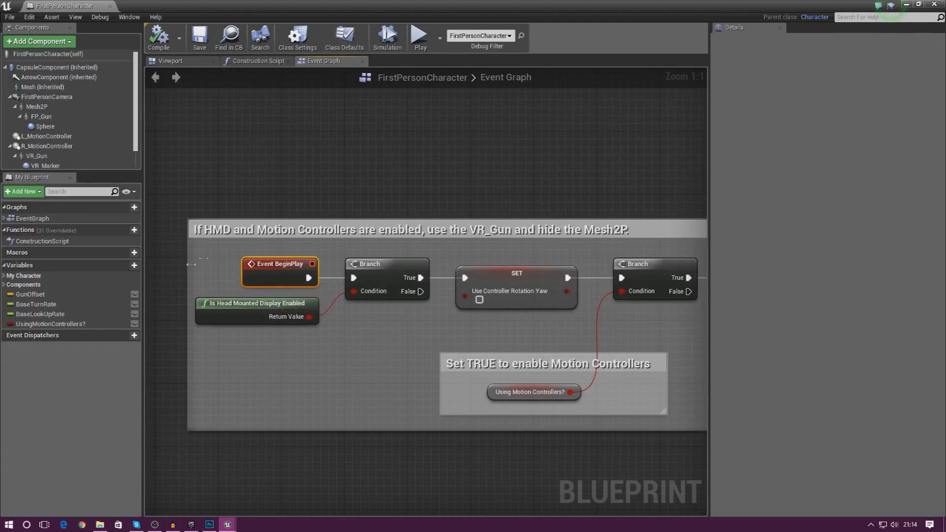
pyautogui.moveTo(242, 291); pyautogui.dragTo(351, 284, button='right')
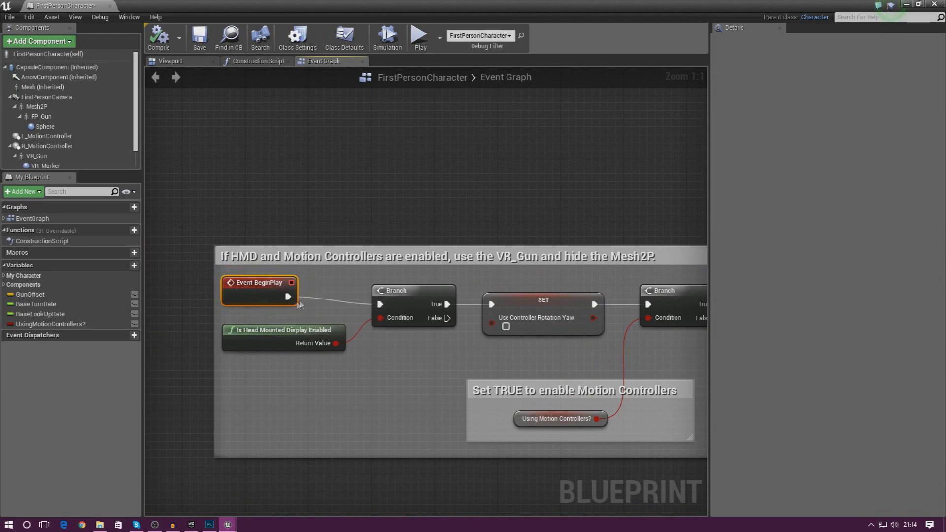
pyautogui.moveTo(287, 297); pyautogui.dragTo(387, 168)
pyautogui.write('set hidden')
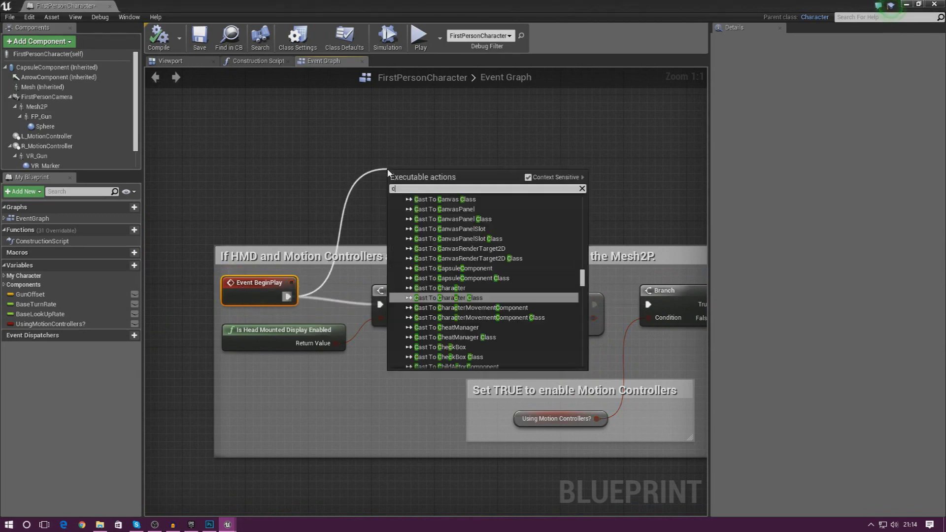
pyautogui.press('Return')
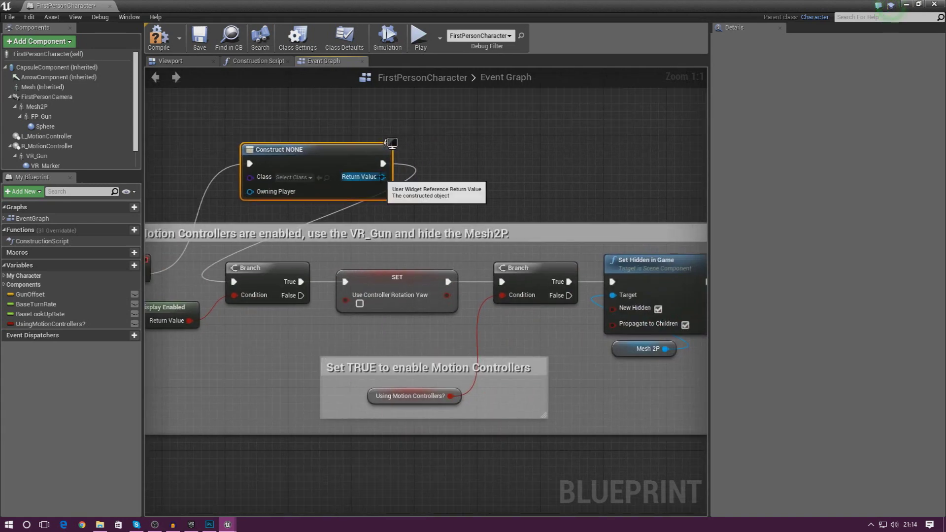
# Add an Add to Viewport node fed by the created widget, continuing on to the Branch.
pyautogui.moveTo(383, 177); pyautogui.dragTo(452, 155)
pyautogui.write('add to viewport')
pyautogui.press('Return')
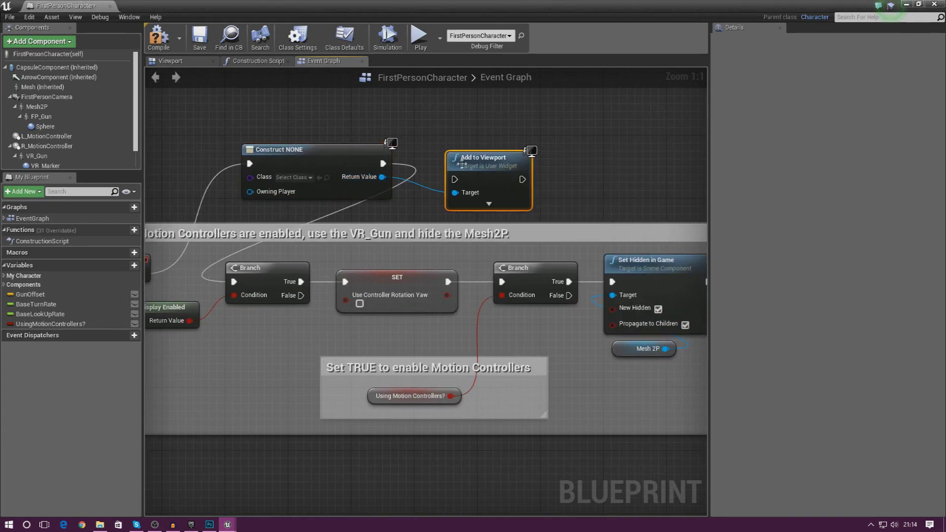
pyautogui.moveTo(383, 163); pyautogui.dragTo(455, 180)
pyautogui.moveTo(523, 180); pyautogui.dragTo(300, 281)
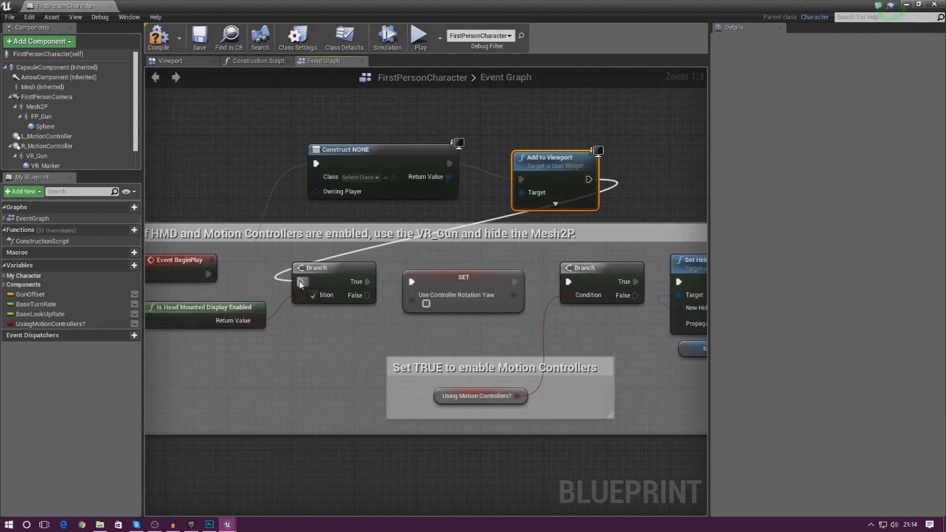
# Set the Create Widget class to NewHud and close the blueprint.
pyautogui.click(363, 179)
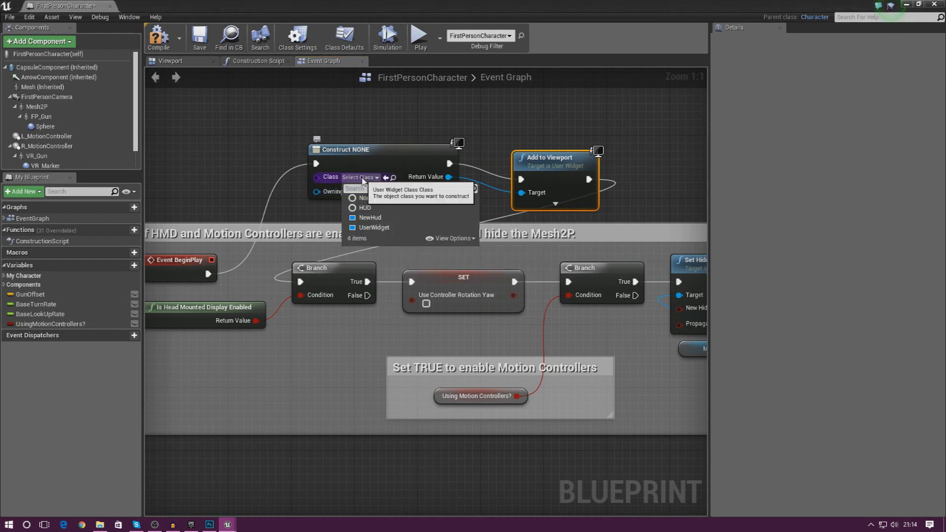
pyautogui.click(366, 225)
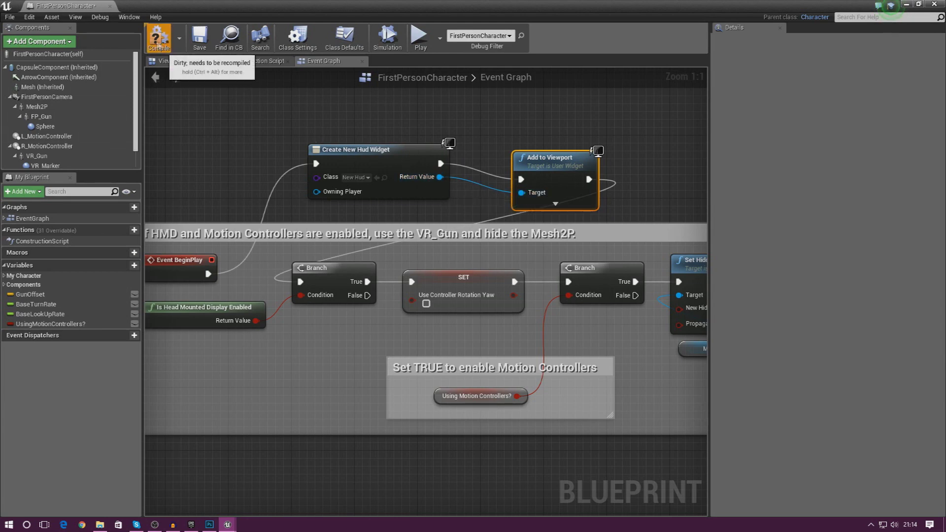
pyautogui.click(106, 7)
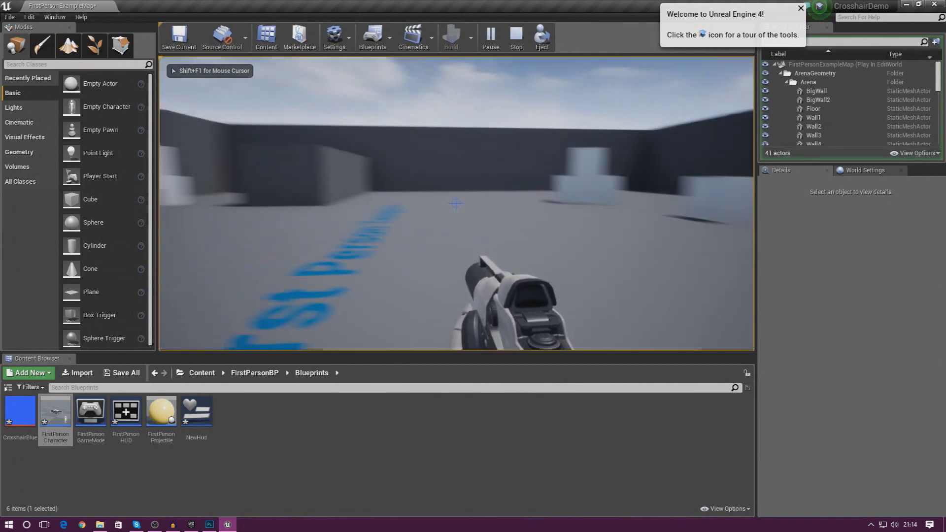
pyautogui.press('w')
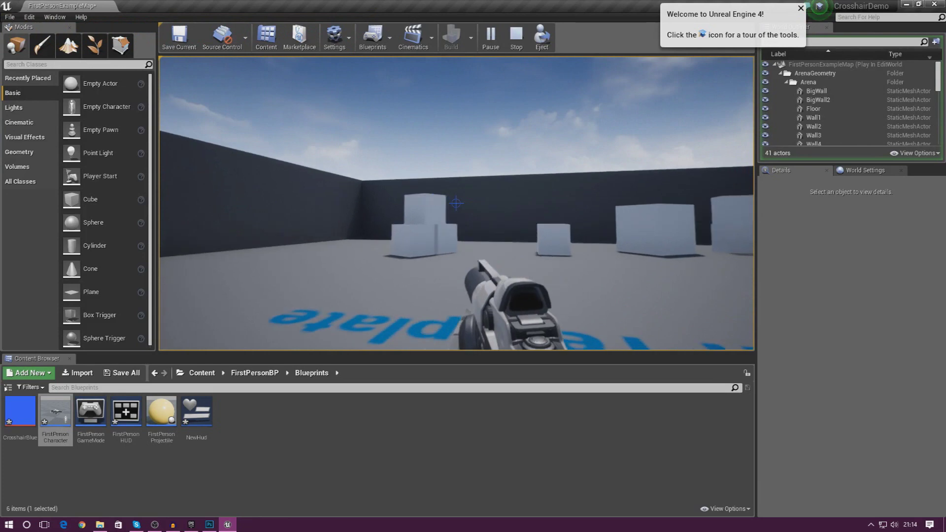
pyautogui.click(456, 203)
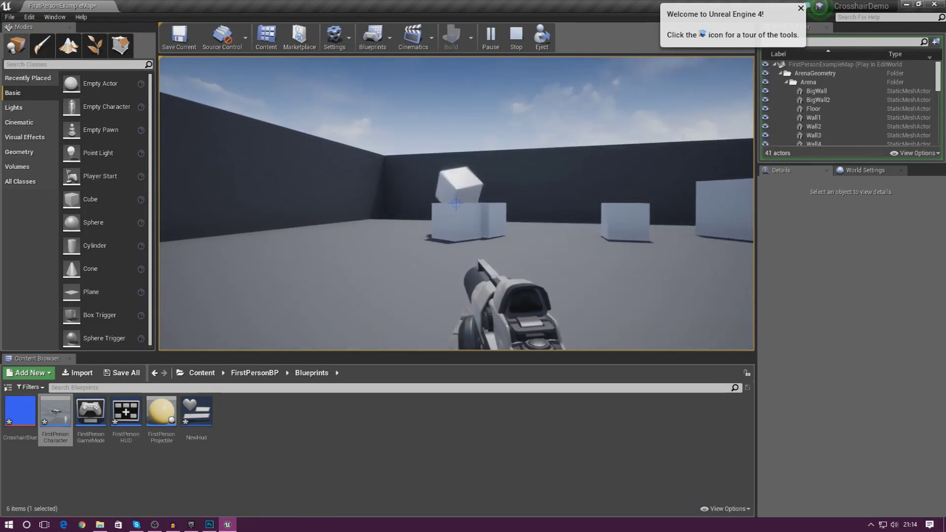
pyautogui.press('w')
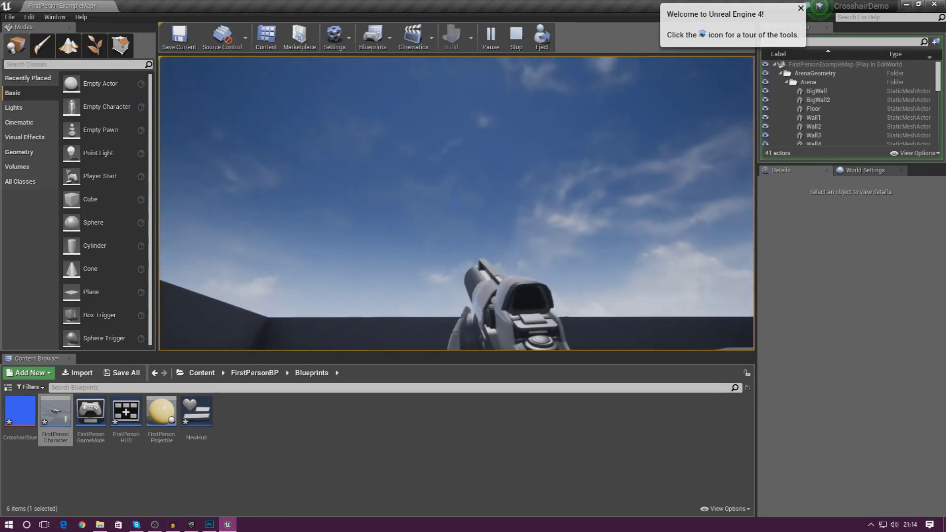
pyautogui.press('w')
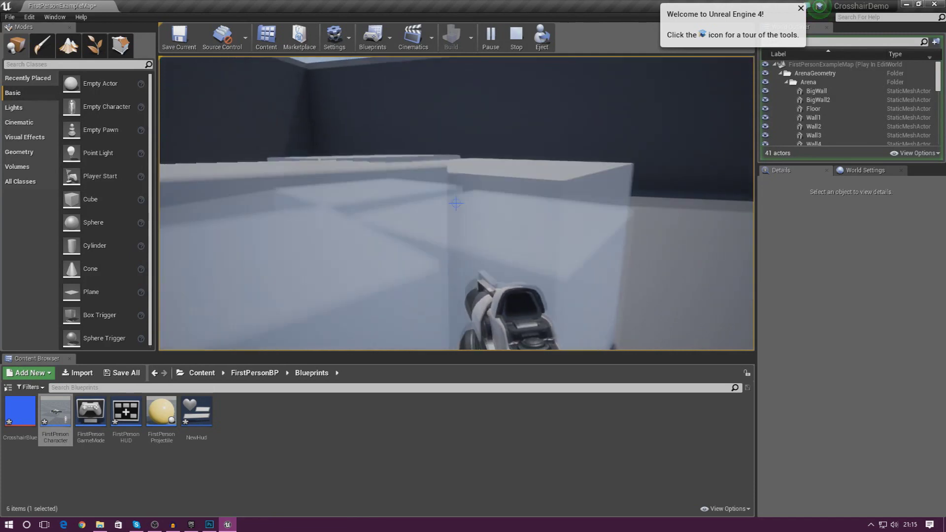
pyautogui.press('Escape')
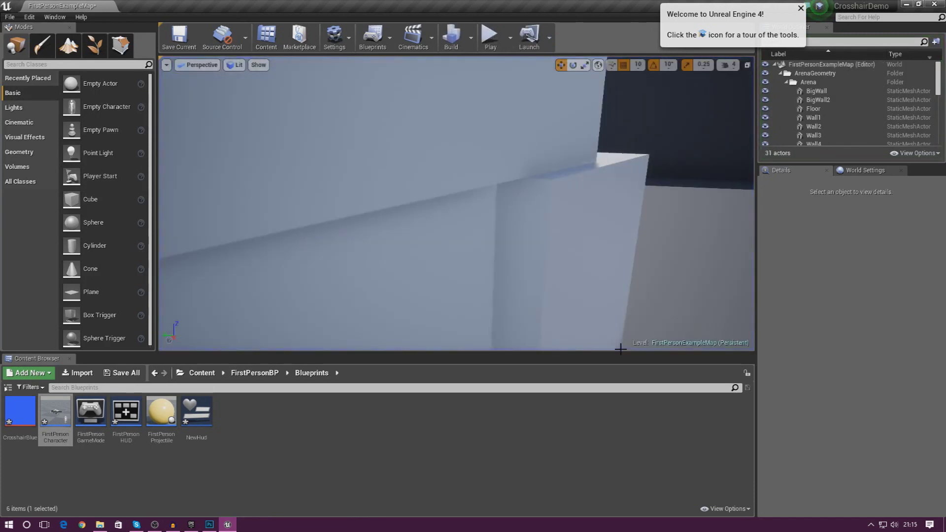